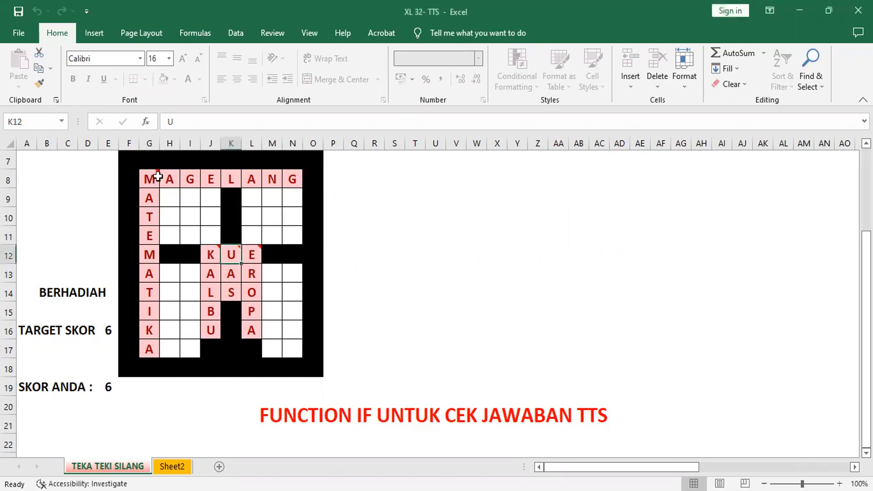
{"action": "mouse_move", "coordinate": [151, 174]}
{"action": "left_click", "coordinate": [313, 36]}
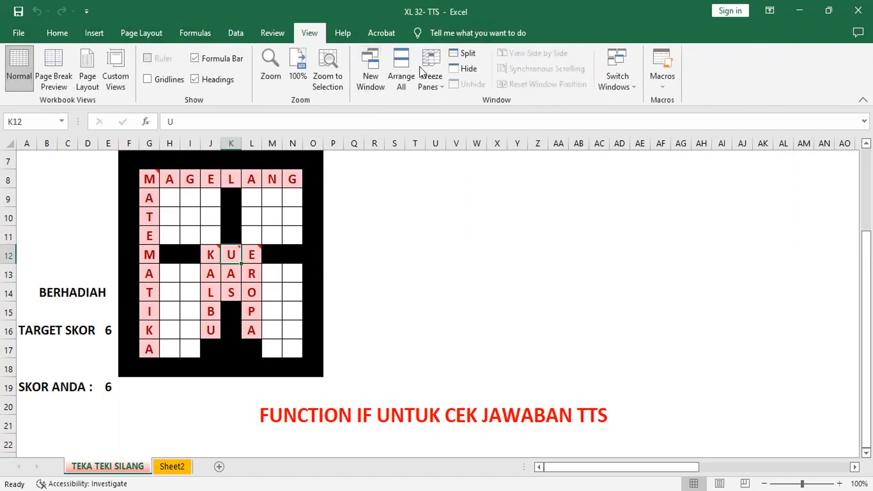
{"action": "left_click", "coordinate": [465, 55]}
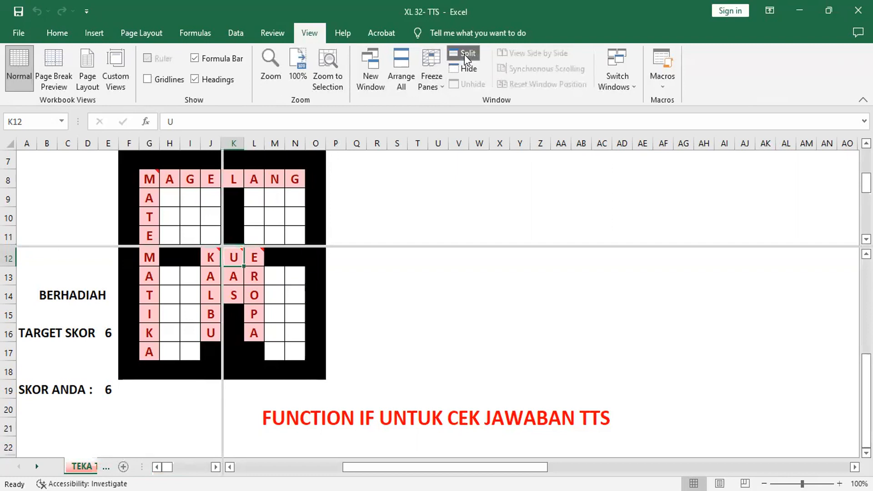
{"action": "left_click", "coordinate": [465, 54]}
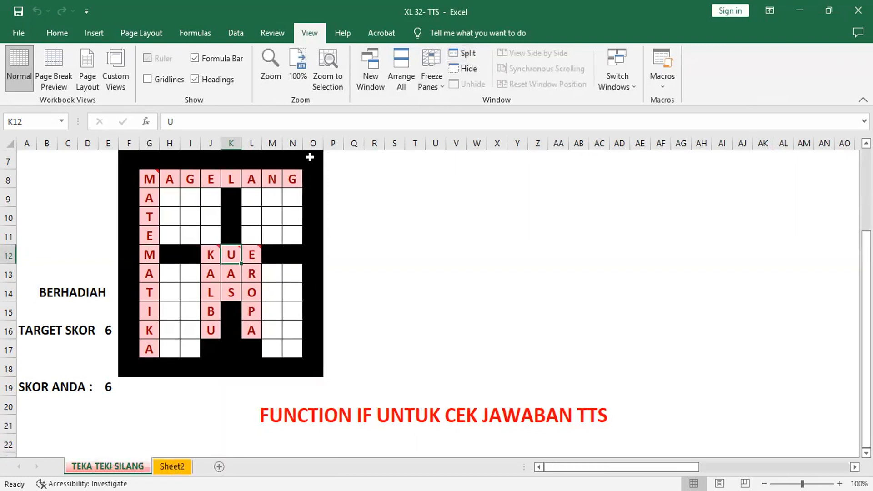
Freeze the panes at cell N8 so the rows above and columns before it stay visible.
{"action": "left_click", "coordinate": [292, 174]}
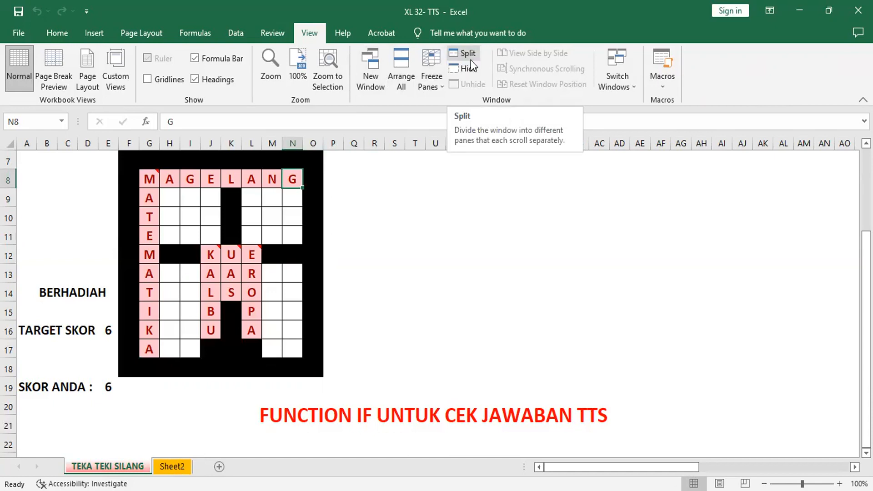
{"action": "left_click", "coordinate": [438, 59]}
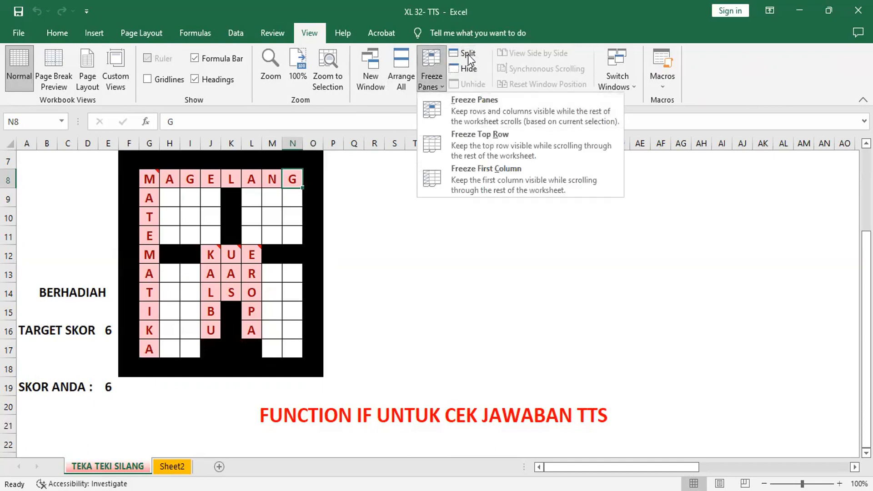
{"action": "left_click", "coordinate": [437, 57]}
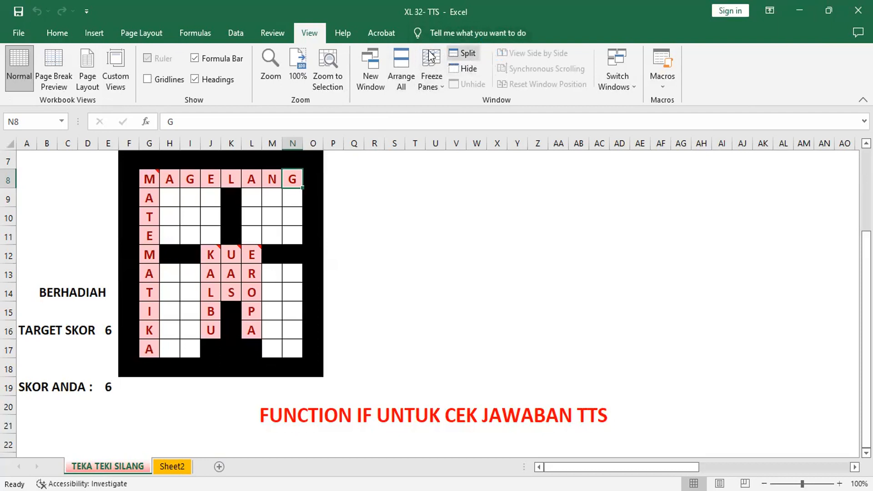
{"action": "left_click", "coordinate": [431, 73]}
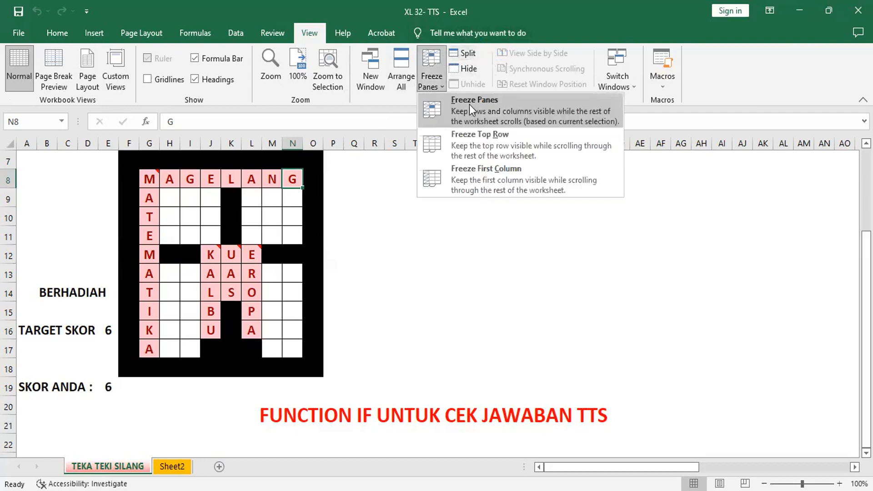
{"action": "left_click", "coordinate": [469, 105]}
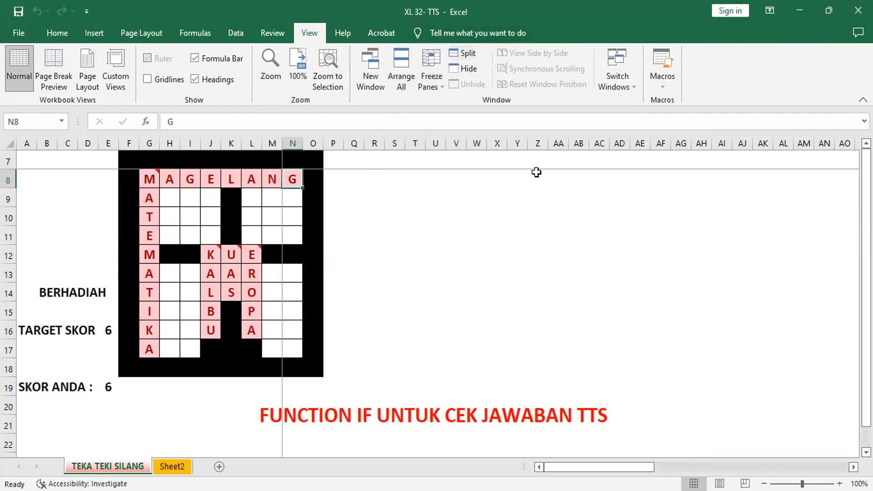
Unprotect the TEKA TEKI SILANG worksheet with the answer and key columns BA to BE in view.
{"action": "left_click", "coordinate": [853, 467]}
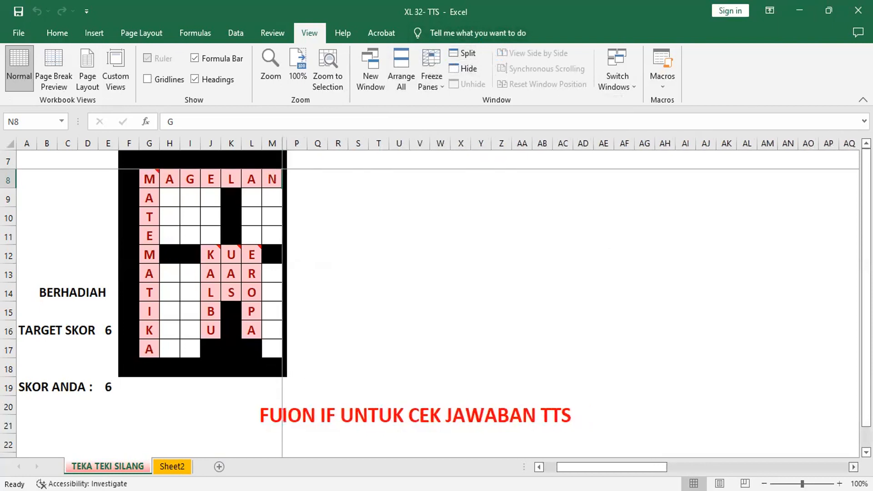
{"action": "left_click_drag", "start_coordinate": [640, 467], "coordinate": [717, 467]}
{"action": "scroll", "coordinate": [571, 304], "scroll_direction": "right", "scroll_amount": 9}
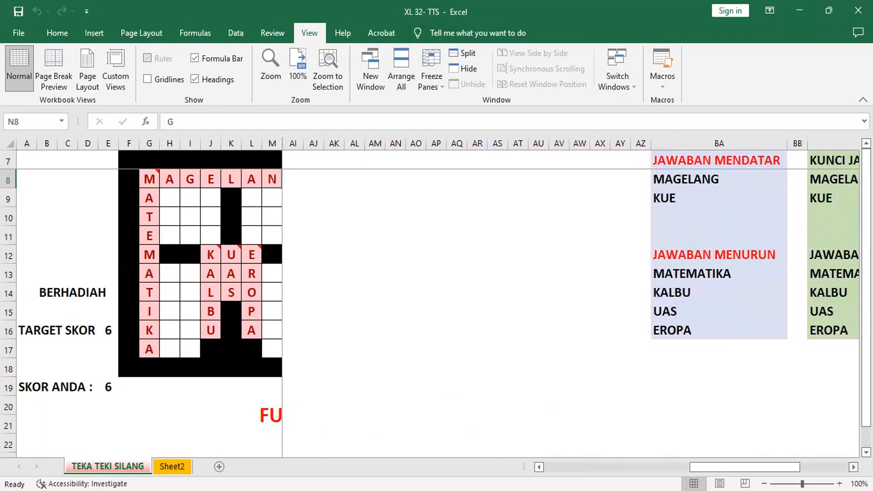
{"action": "scroll", "coordinate": [573, 305], "scroll_direction": "right", "scroll_amount": 9}
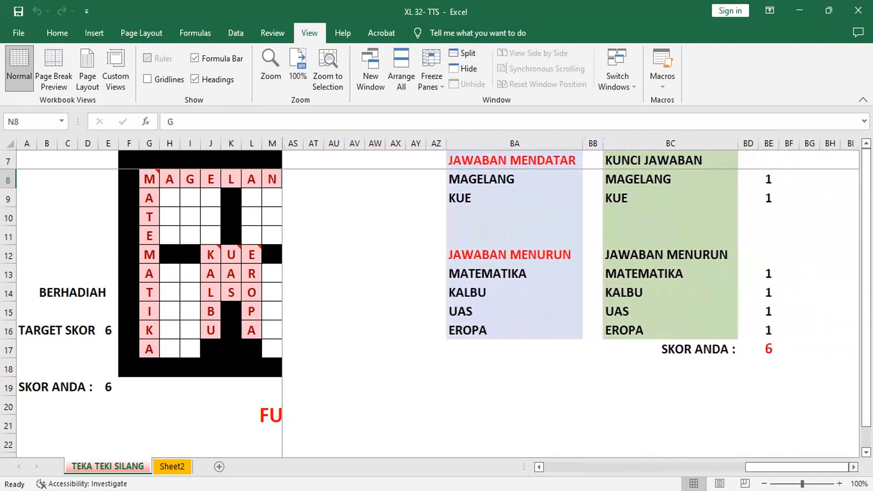
{"action": "scroll", "coordinate": [727, 411], "scroll_direction": "right", "scroll_amount": 3}
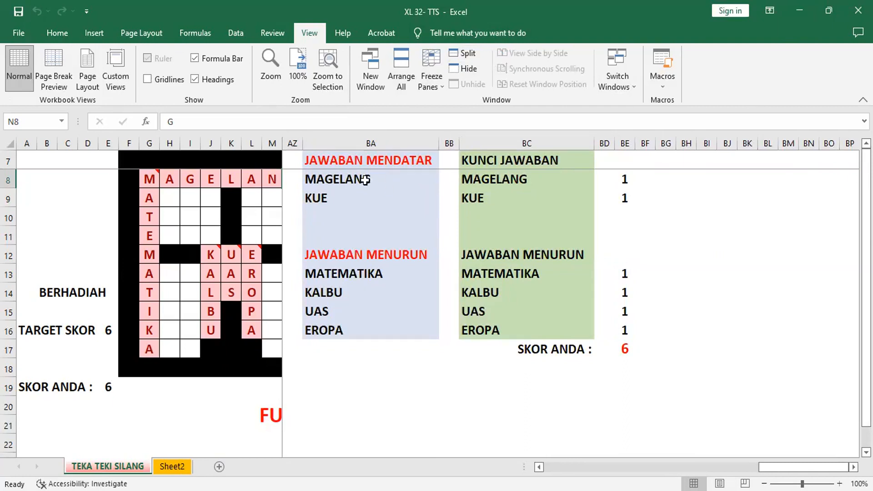
{"action": "left_click", "coordinate": [267, 35]}
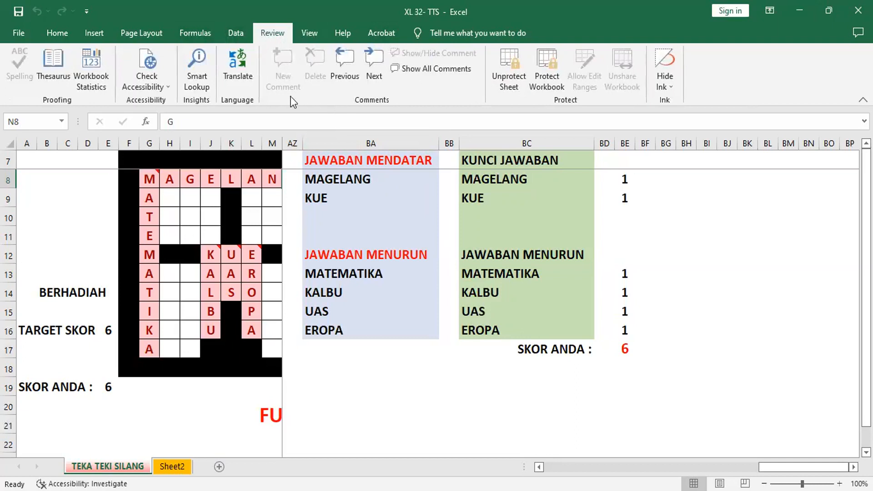
{"action": "left_click", "coordinate": [517, 61]}
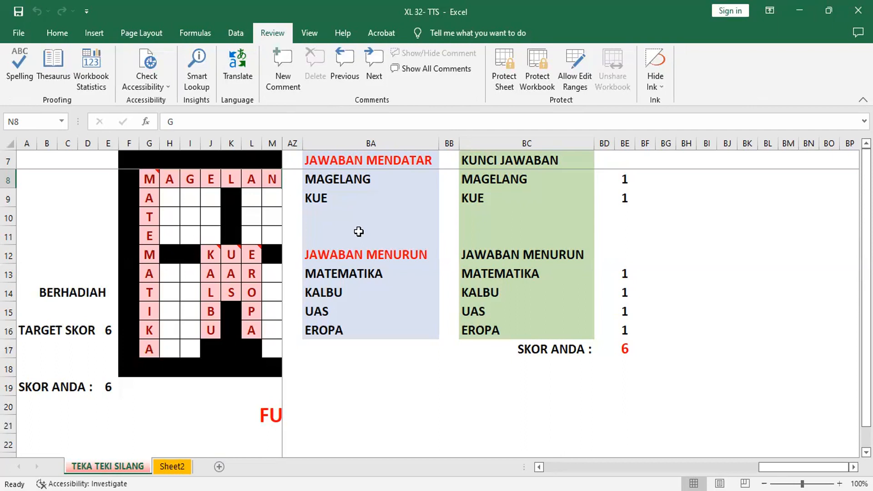
Examine the letter-joining formula in BA8, the key in BC8 and the IF function's arguments in BE8.
{"action": "left_click", "coordinate": [342, 180]}
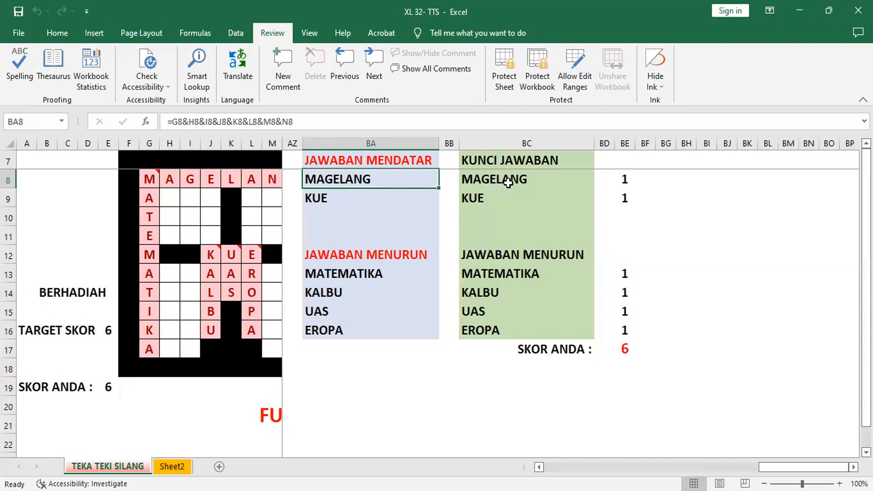
{"action": "left_click", "coordinate": [627, 181]}
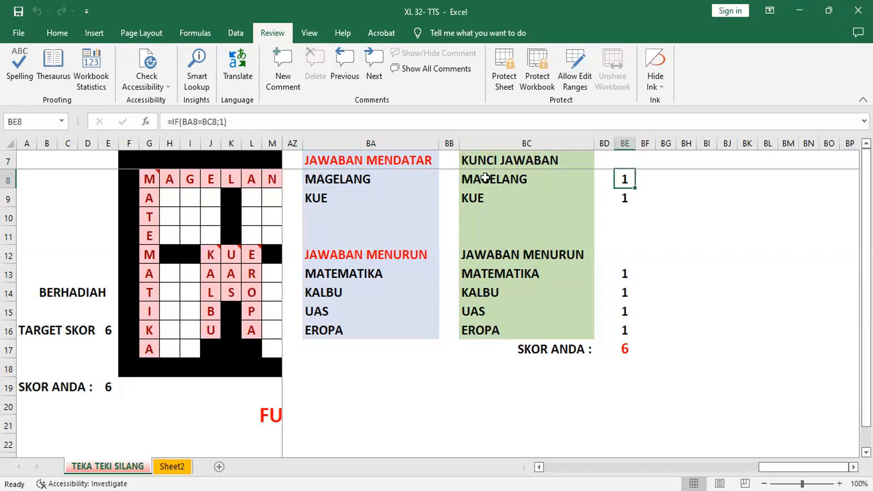
{"action": "left_click", "coordinate": [314, 179]}
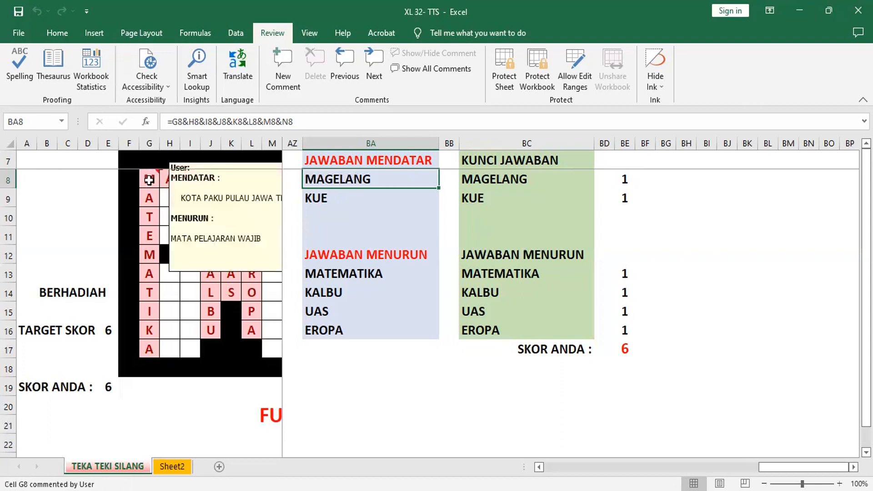
{"action": "mouse_move", "coordinate": [149, 181]}
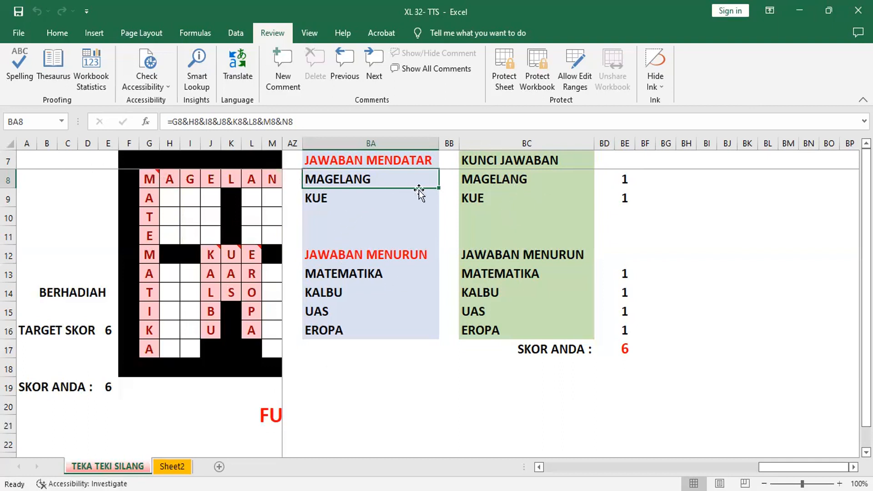
{"action": "left_click", "coordinate": [621, 179]}
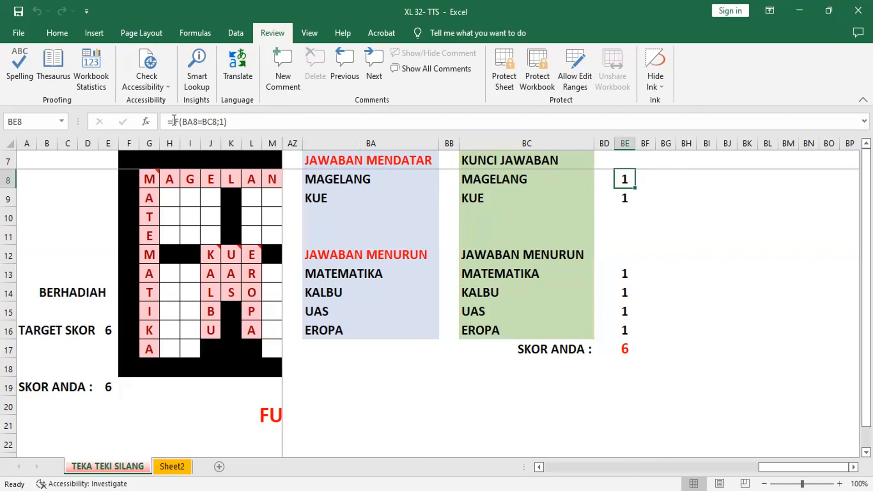
{"action": "left_click", "coordinate": [353, 178]}
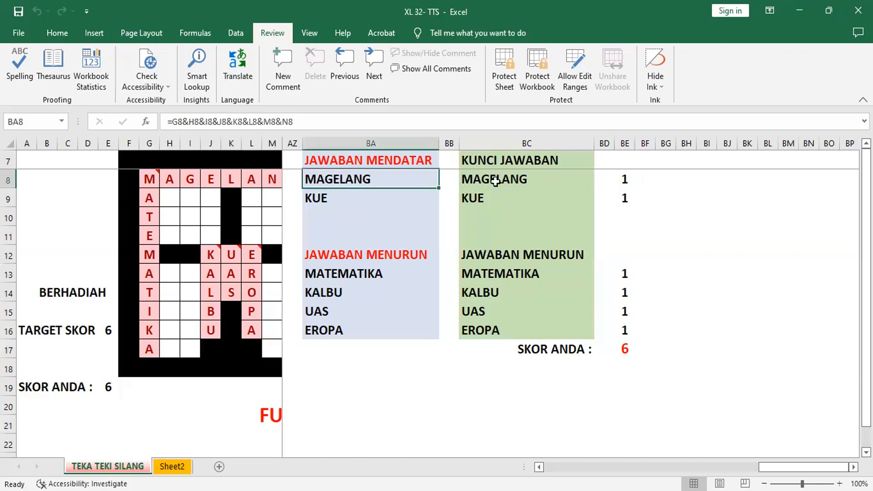
{"action": "left_click", "coordinate": [498, 179]}
{"action": "left_click", "coordinate": [628, 178]}
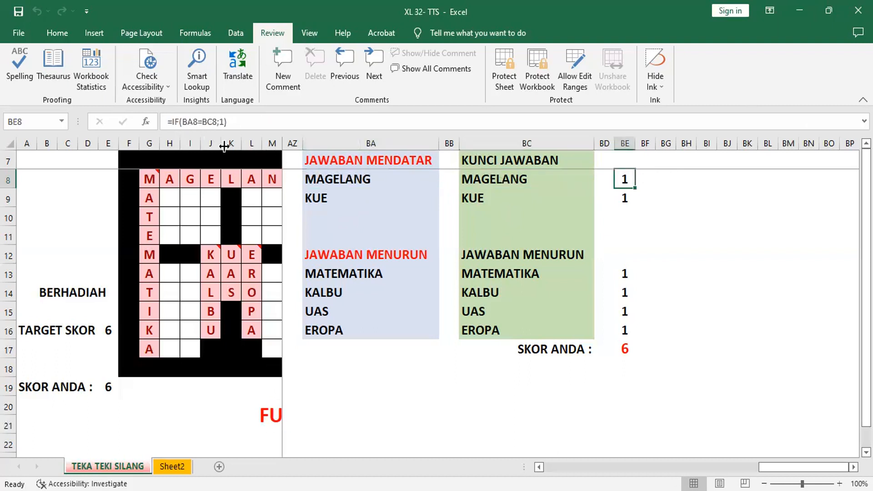
{"action": "left_click", "coordinate": [146, 122]}
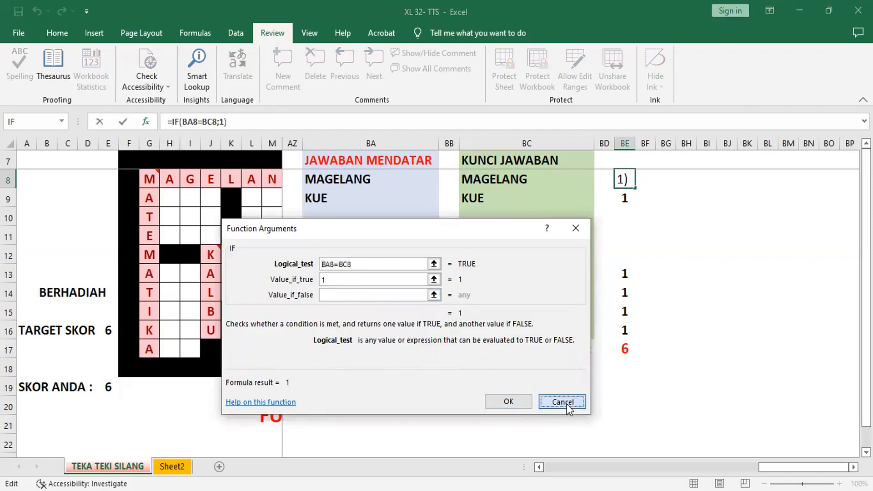
{"action": "key", "text": "Return"}
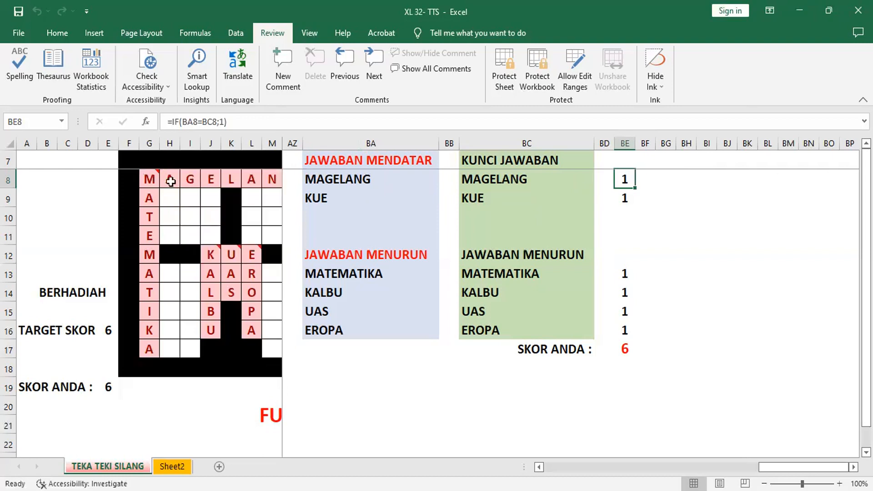
Replace the letter in crossword cell I8 with e to test a wrong answer.
{"action": "left_click", "coordinate": [195, 180]}
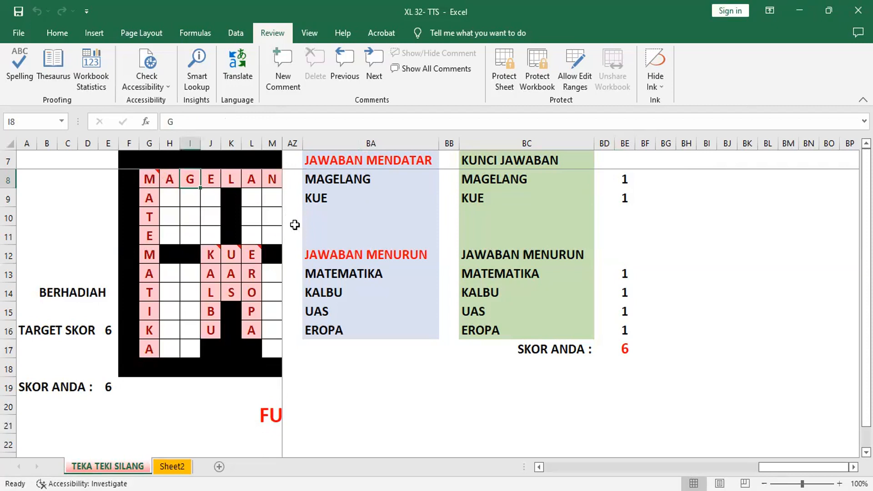
{"action": "type", "text": "e"}
{"action": "key", "text": "Return"}
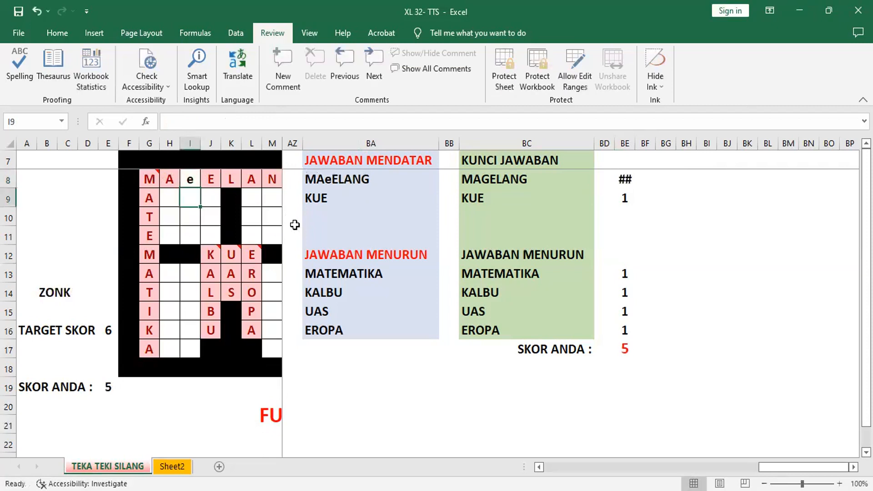
{"action": "double_click", "coordinate": [632, 143]}
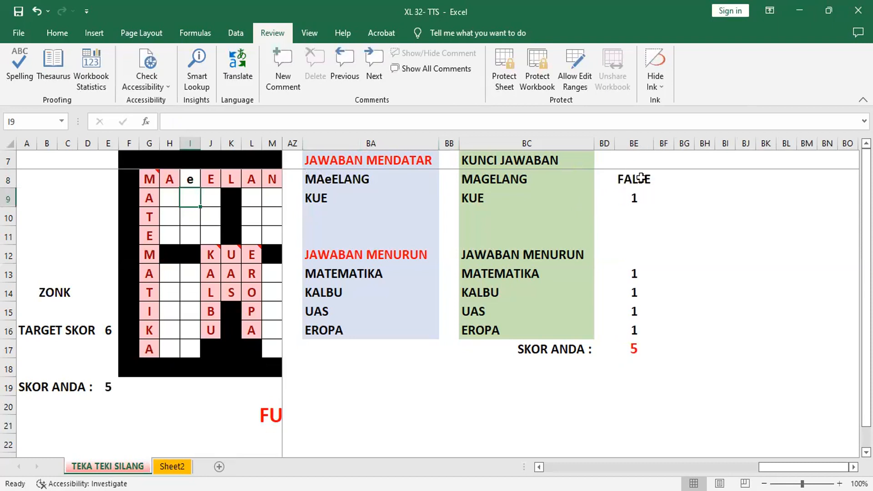
{"action": "left_click", "coordinate": [641, 177]}
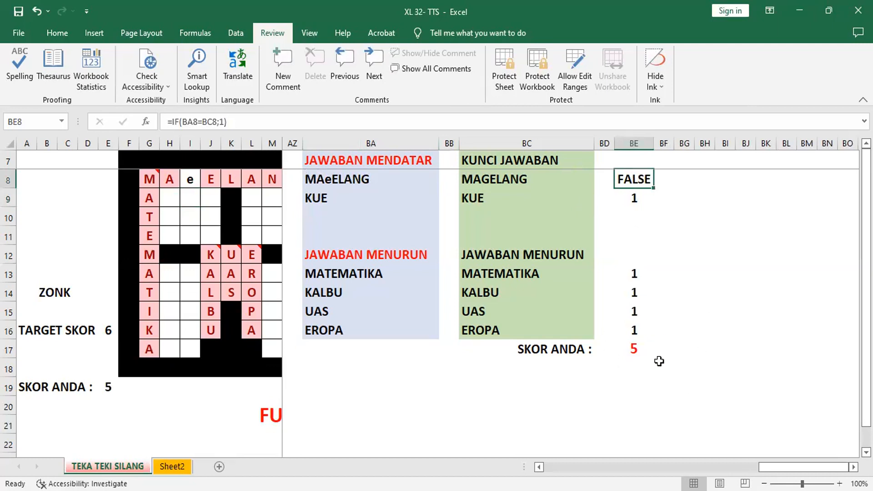
{"action": "left_click", "coordinate": [36, 12]}
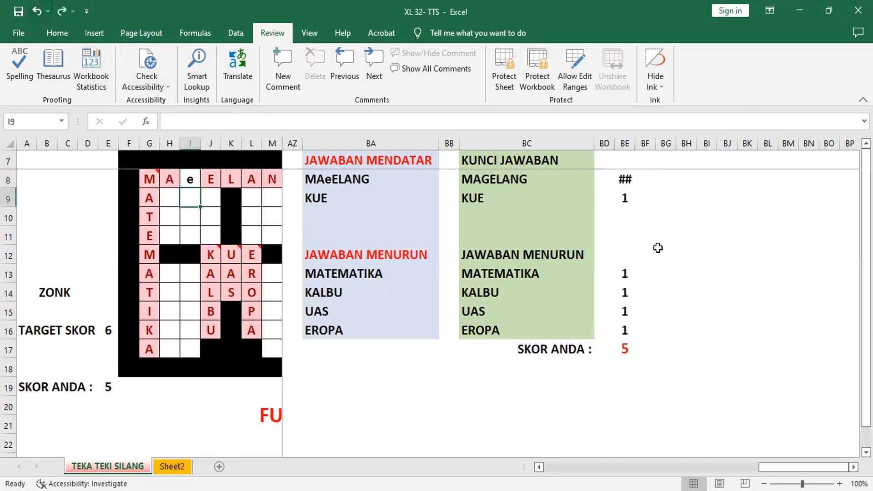
Set the IF function's Value_if_false in BE8 to 0, making the formula =IF(BA8=BC8;1;0).
{"action": "left_click", "coordinate": [626, 179]}
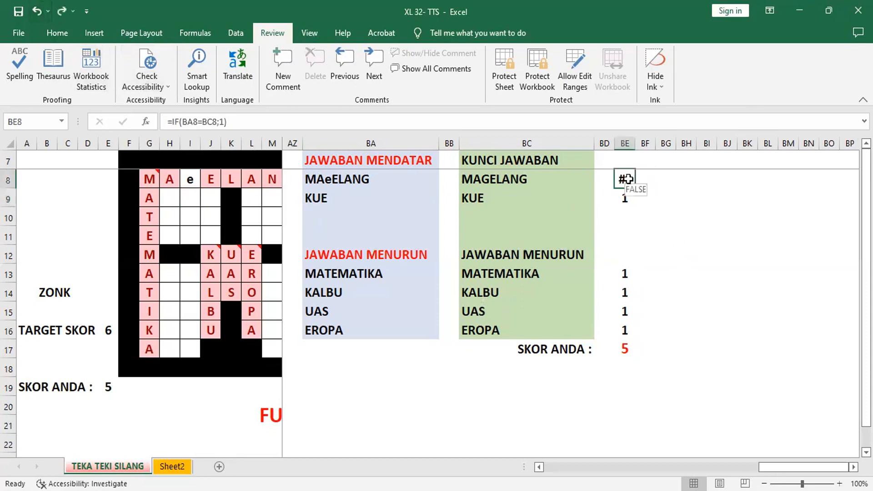
{"action": "key", "text": "F2"}
{"action": "left_click", "coordinate": [146, 123]}
{"action": "left_click", "coordinate": [343, 295]}
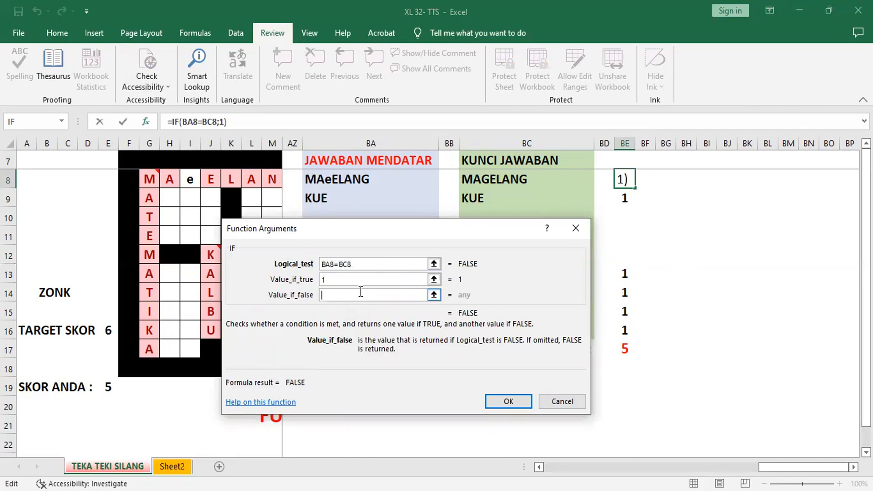
{"action": "type", "text": "0"}
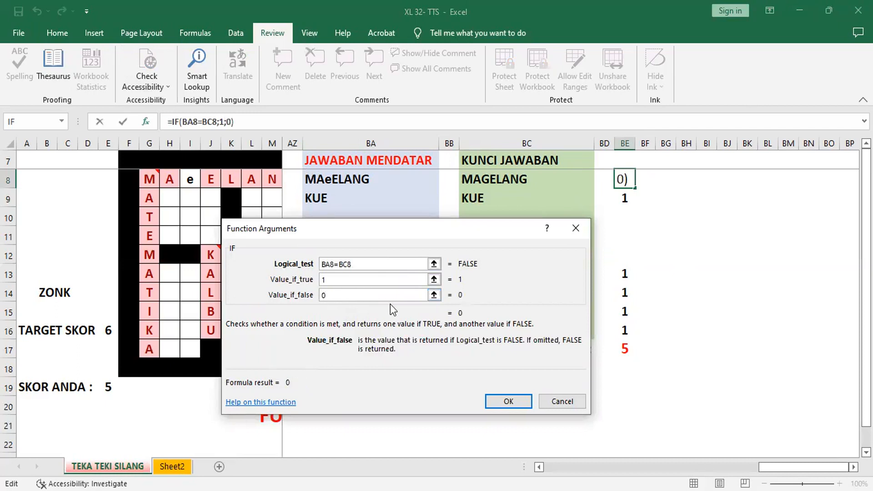
{"action": "left_click", "coordinate": [509, 402]}
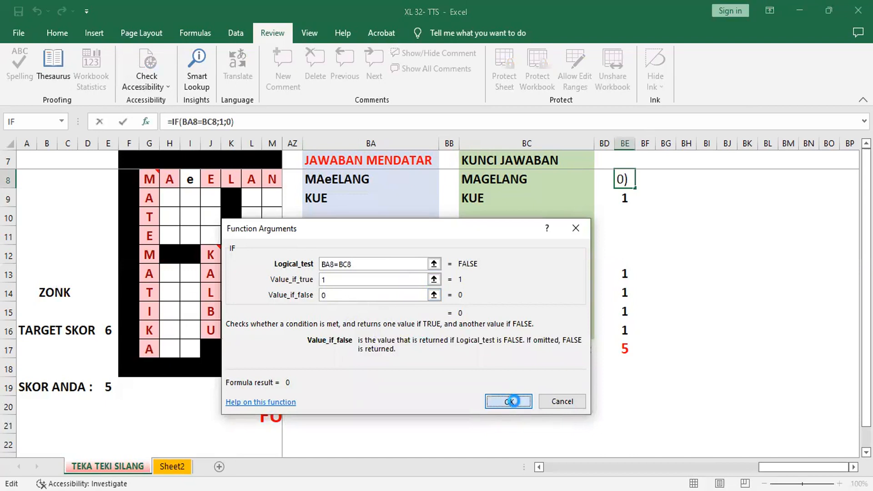
Enter the letter g in crossword cell I8 and select that cell again.
{"action": "left_click", "coordinate": [191, 180]}
{"action": "type", "text": "g"}
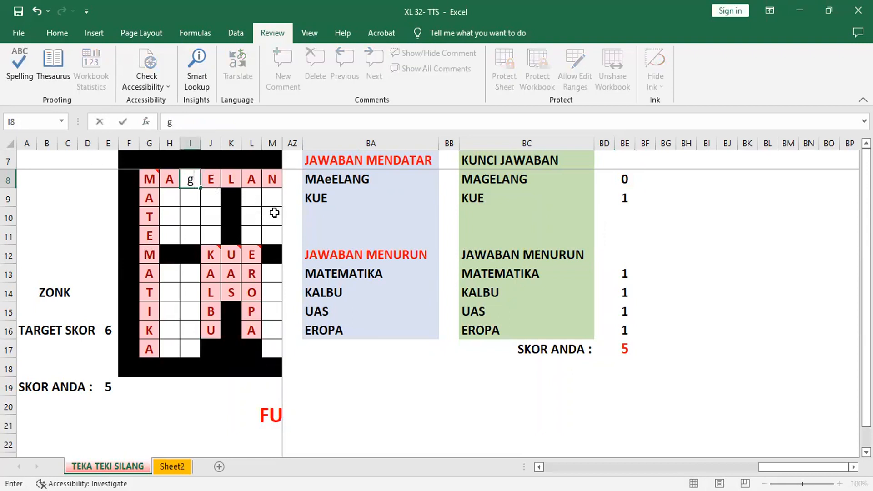
{"action": "key", "text": "Return"}
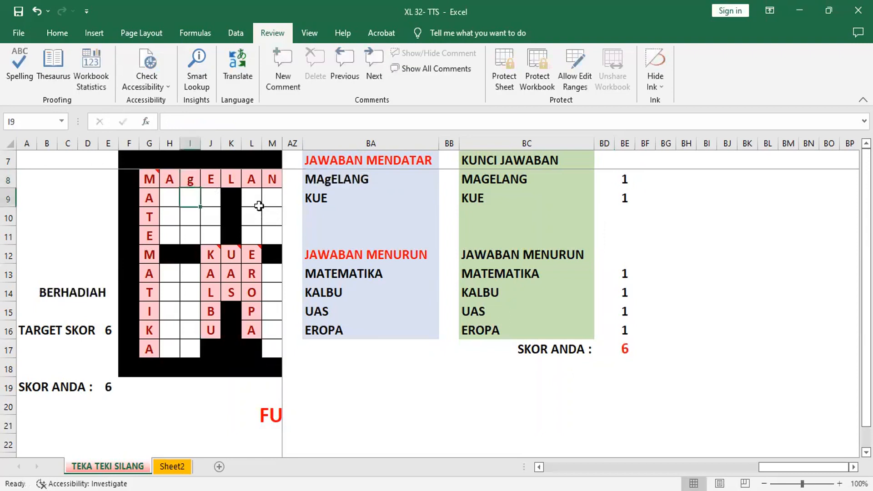
{"action": "left_click", "coordinate": [189, 180]}
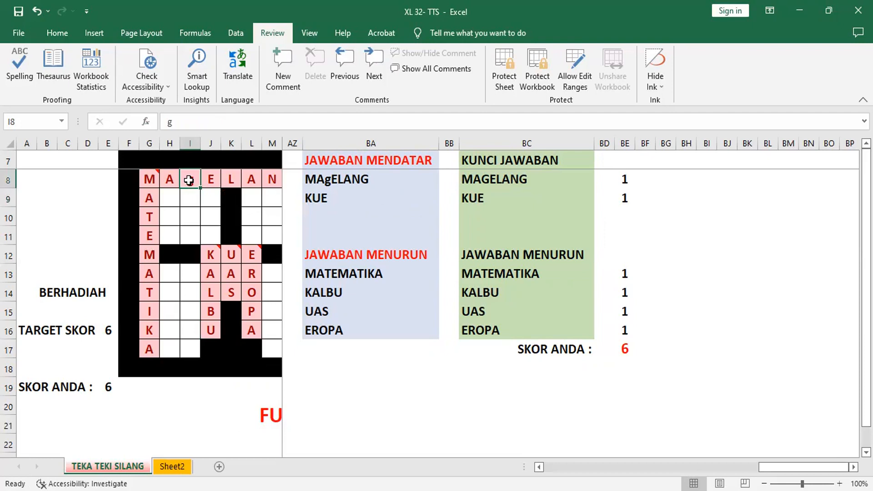
Replace the lowercase letter in crossword cell I8 with an uppercase G.
{"action": "type", "text": "G"}
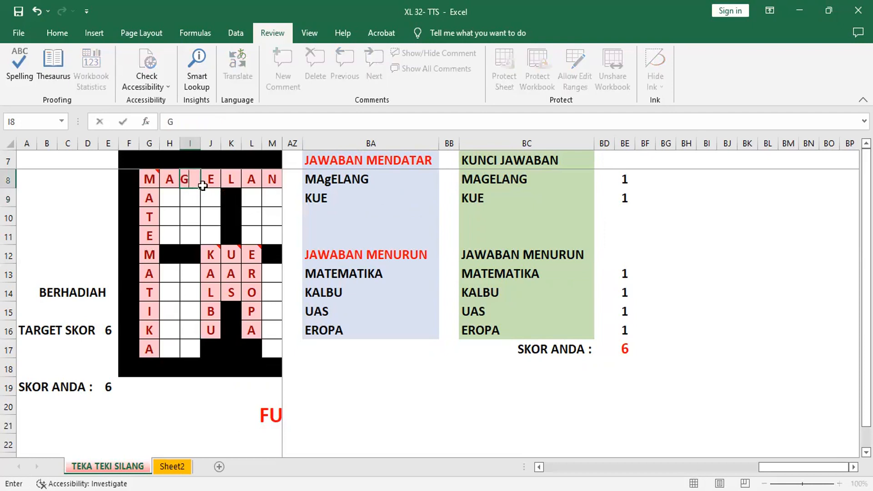
{"action": "key", "text": "Return"}
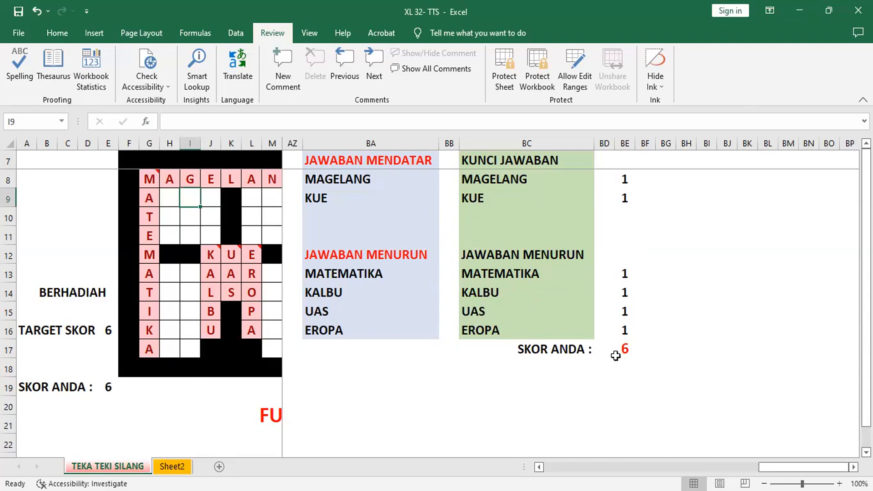
Highlight the score cells BE8 and BE13, whose answers share the letter in G8, with yellow fill.
{"action": "left_click", "coordinate": [157, 179]}
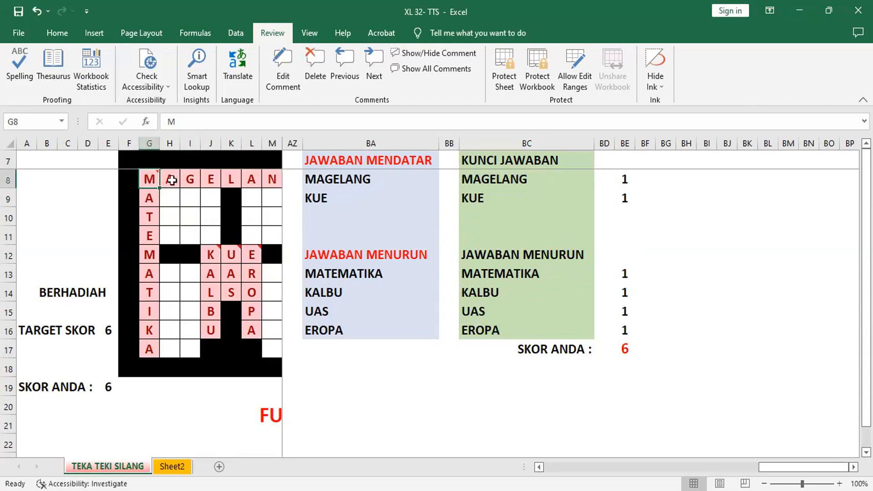
{"action": "mouse_move", "coordinate": [151, 178]}
{"action": "left_click", "coordinate": [623, 179]}
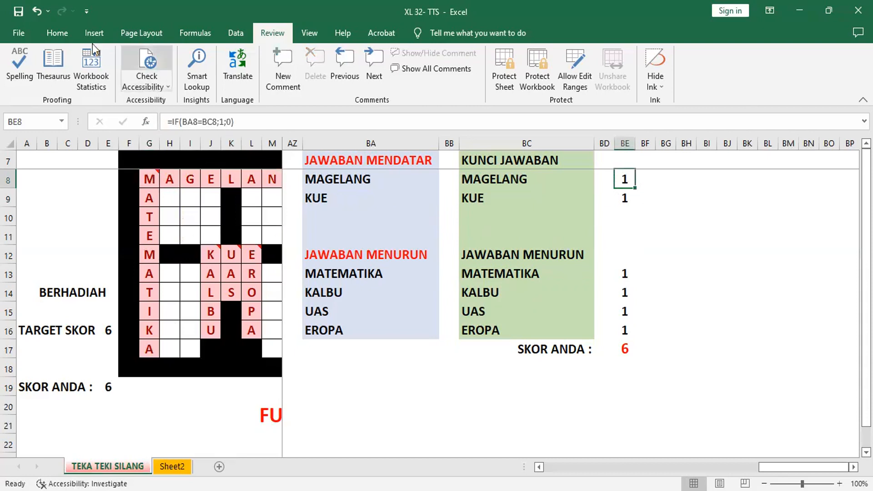
{"action": "left_click", "coordinate": [69, 32]}
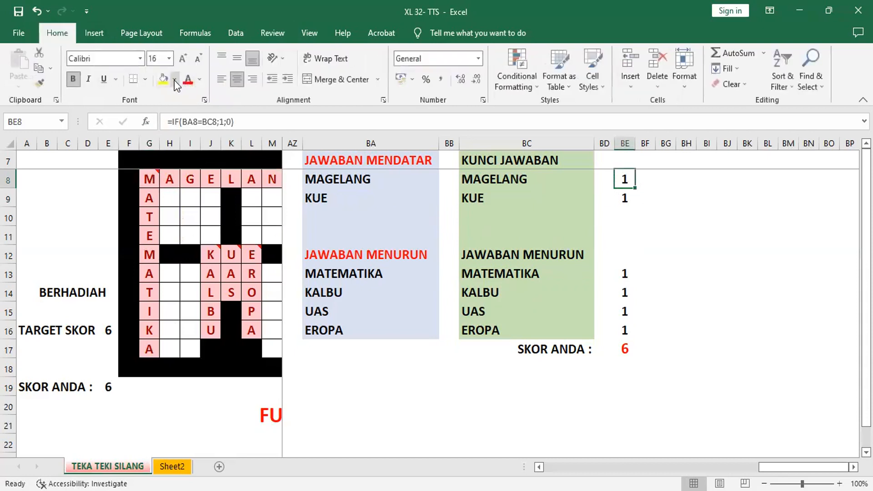
{"action": "left_click", "coordinate": [164, 81]}
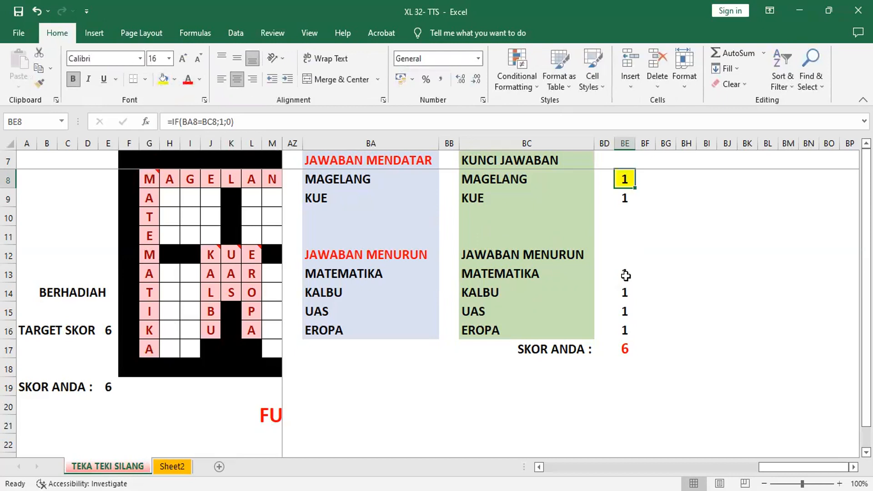
{"action": "left_click", "coordinate": [625, 276]}
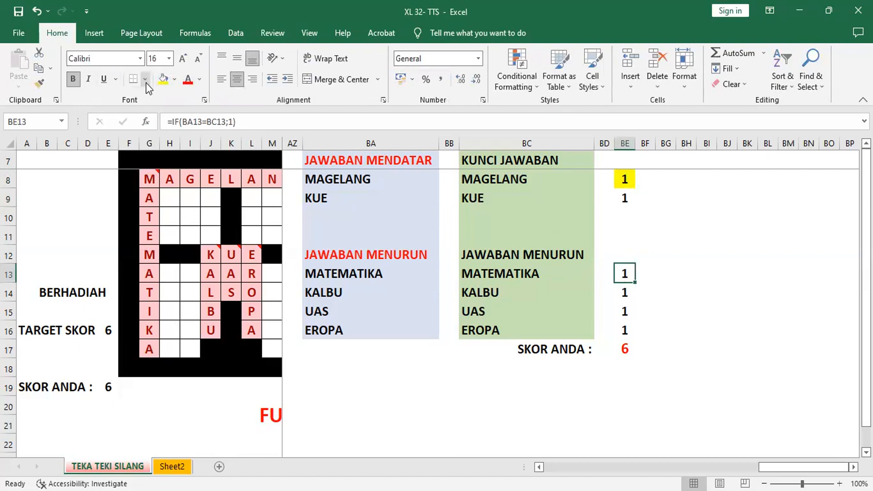
{"action": "left_click", "coordinate": [164, 81]}
Replace the shared letter in crossword cell G8 with A to test both intersecting answers.
{"action": "left_click", "coordinate": [148, 179]}
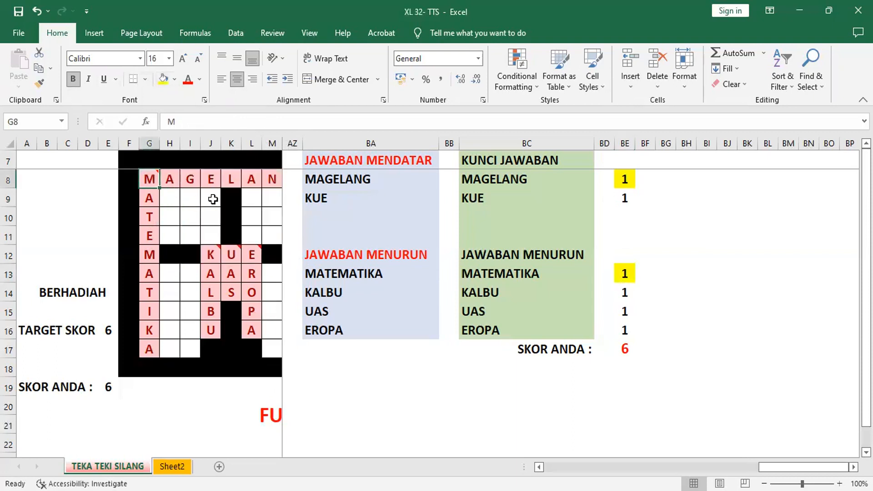
{"action": "mouse_move", "coordinate": [150, 180]}
{"action": "type", "text": "A"}
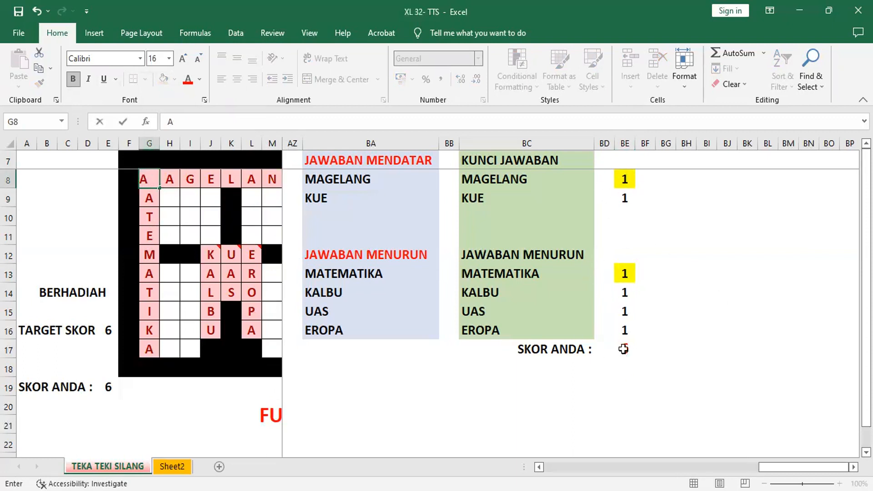
{"action": "key", "text": "Return"}
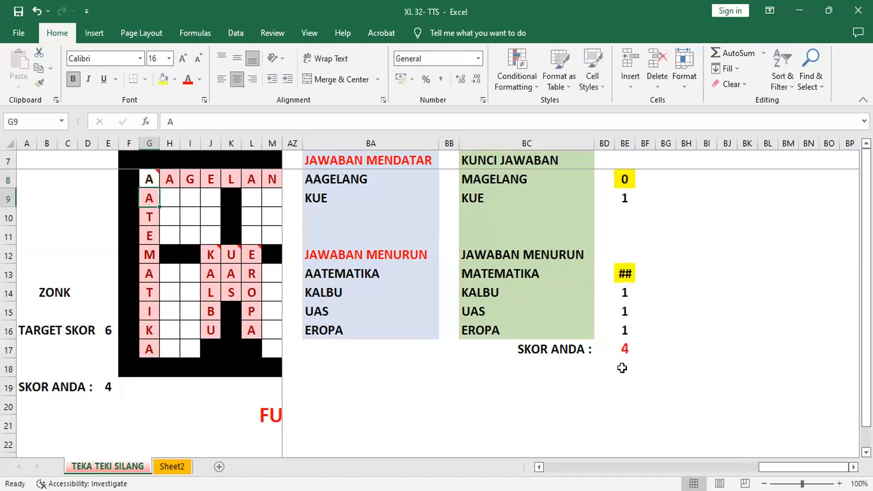
Set the IF function's Value_if_false in BE13 to 0, making the formula =IF(BA13=BC13;1;0), and narrow column BE.
{"action": "left_click", "coordinate": [631, 272]}
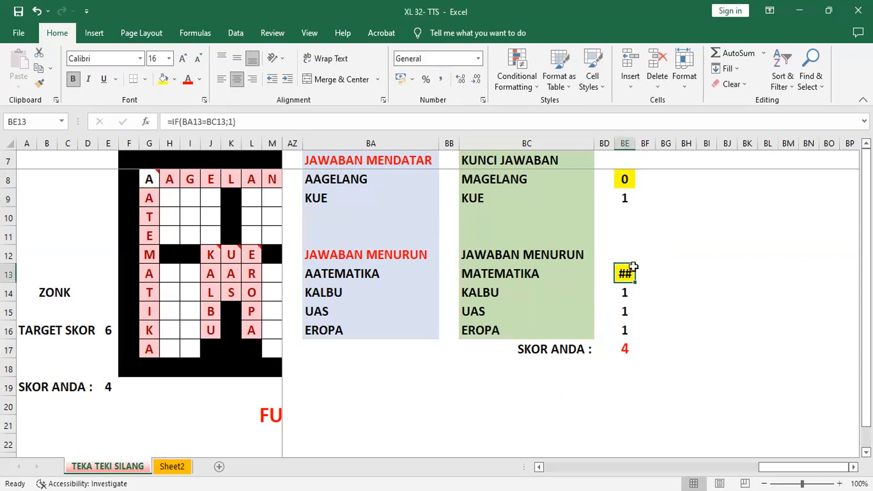
{"action": "double_click", "coordinate": [636, 143]}
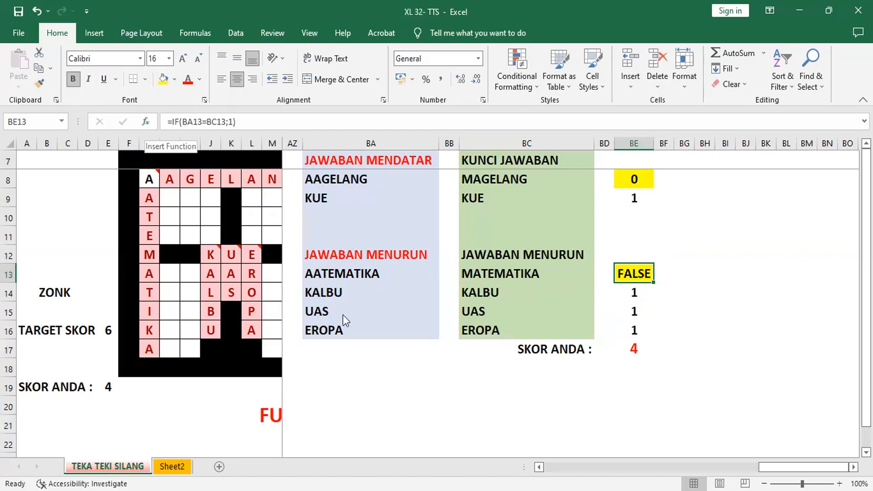
{"action": "left_click", "coordinate": [146, 121]}
{"action": "left_click", "coordinate": [346, 295]}
{"action": "type", "text": "0"}
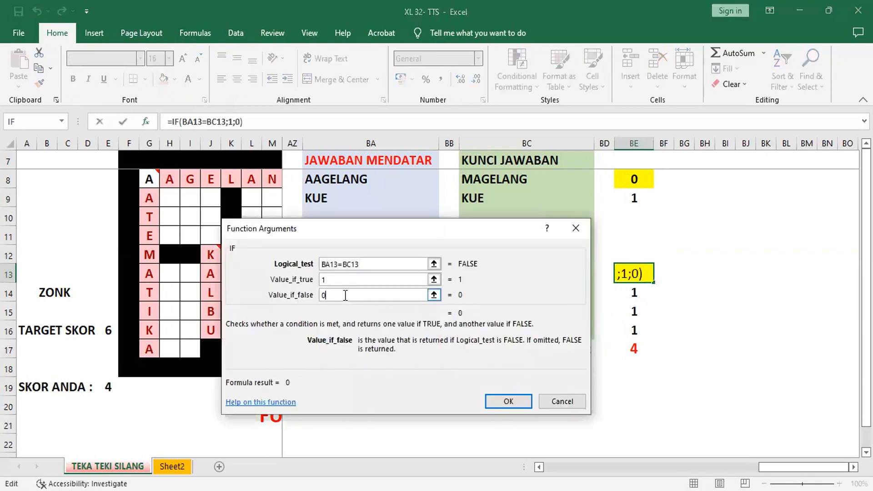
{"action": "key", "text": "Return"}
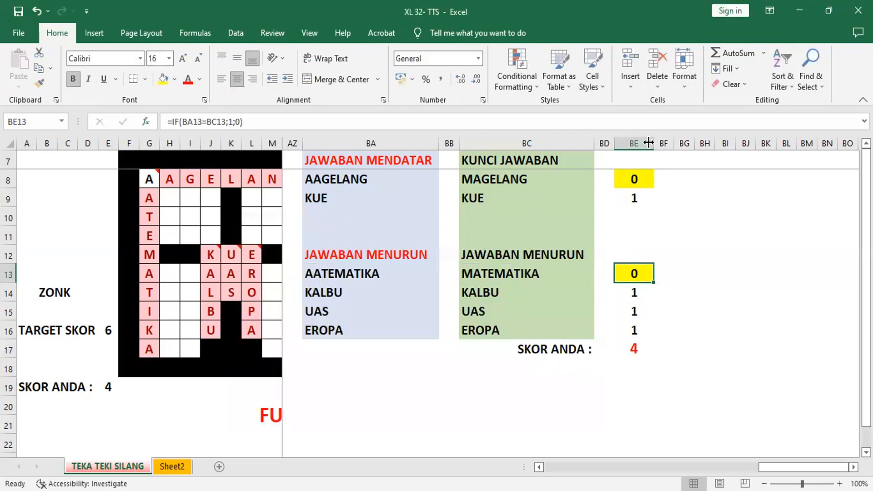
{"action": "left_click_drag", "start_coordinate": [651, 143], "coordinate": [628, 143]}
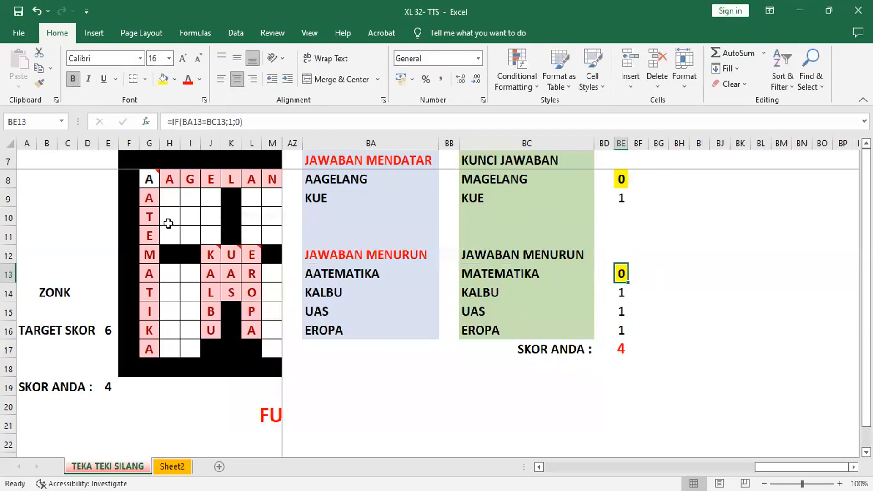
Examine the score sum in BE17, the prize formula in B14, and the target and player scores in E16 and E19.
{"action": "left_click", "coordinate": [149, 181]}
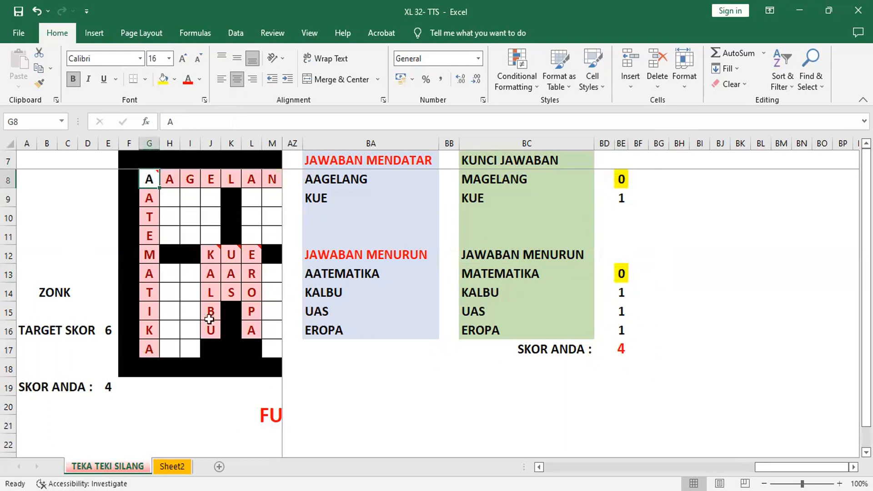
{"action": "left_click", "coordinate": [626, 353]}
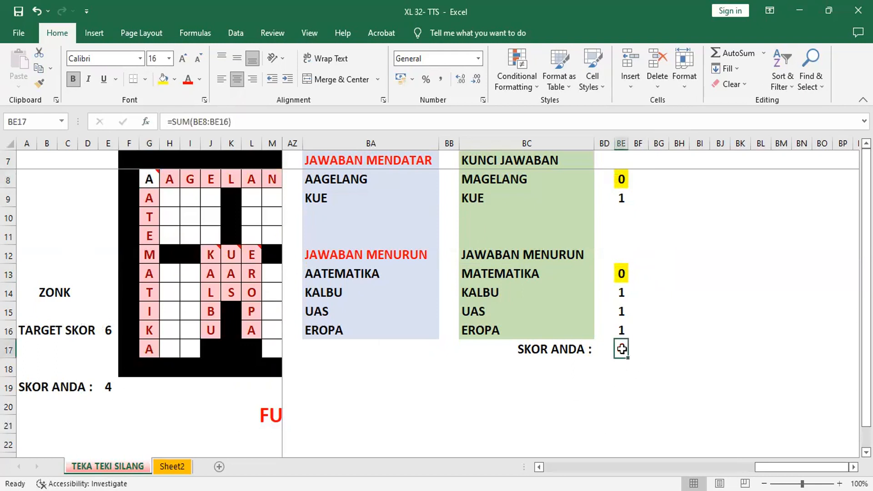
{"action": "left_click", "coordinate": [61, 293]}
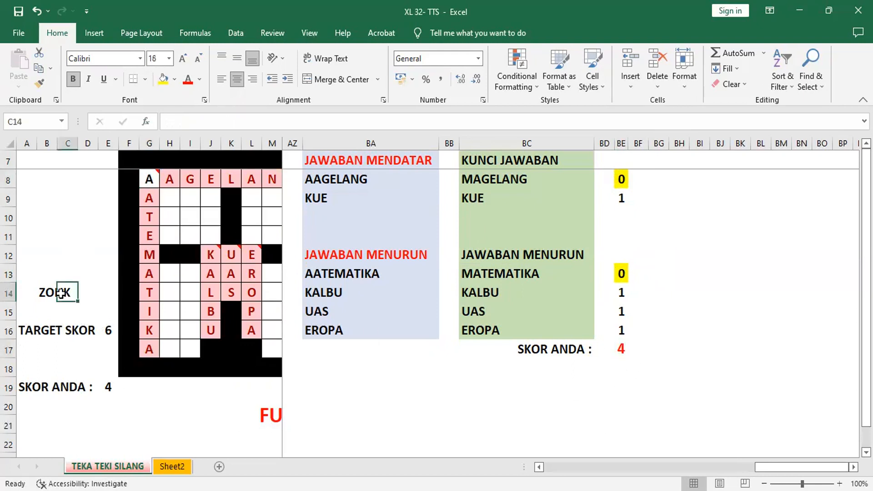
{"action": "left_click", "coordinate": [49, 292]}
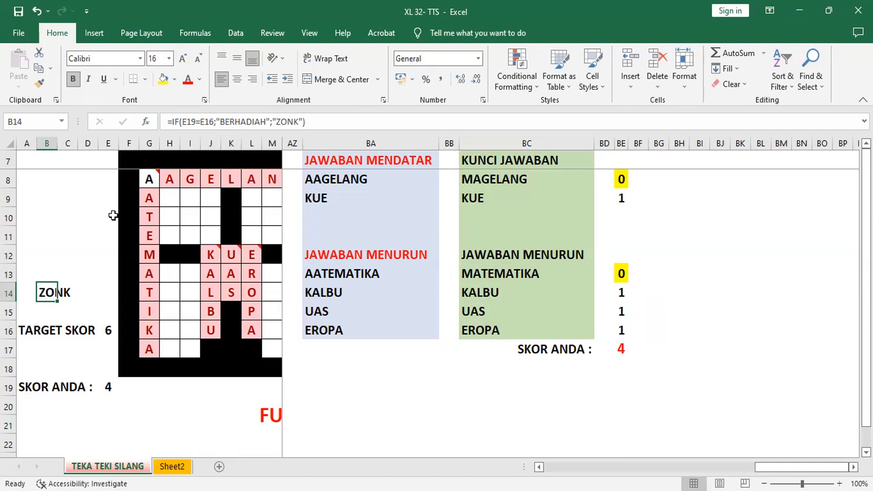
{"action": "left_click", "coordinate": [108, 329]}
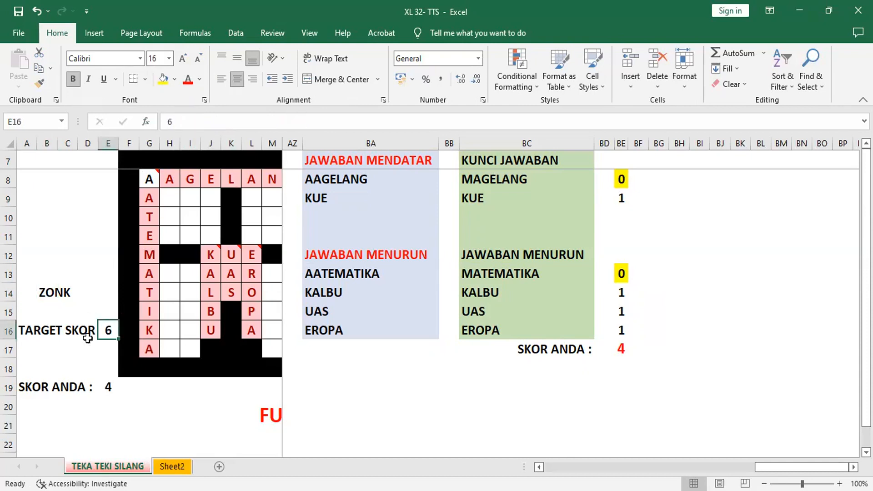
{"action": "left_click", "coordinate": [50, 291]}
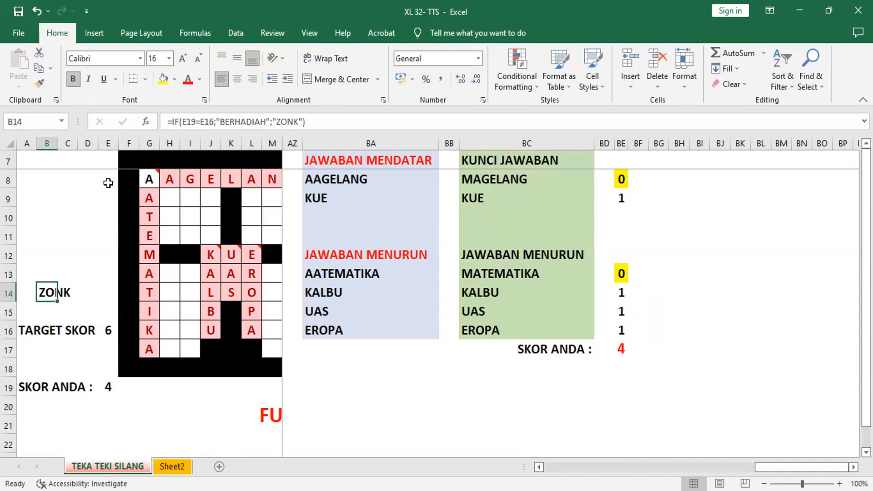
{"action": "left_click", "coordinate": [106, 387]}
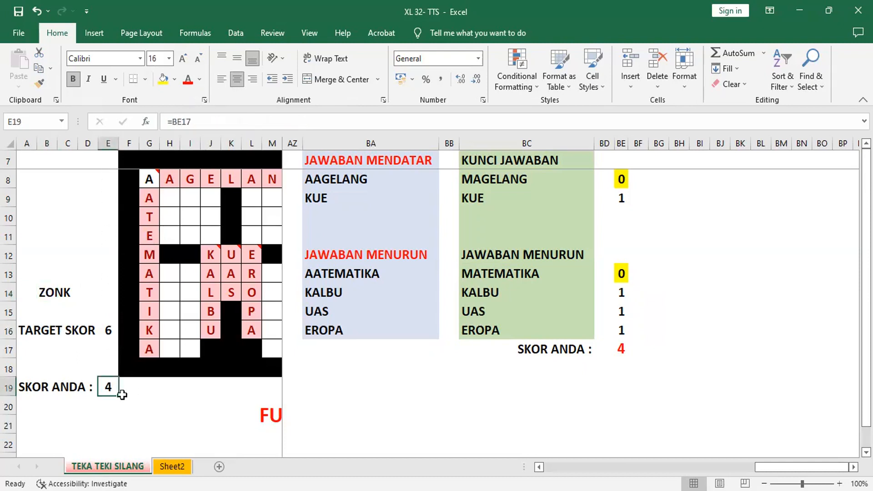
{"action": "left_click", "coordinate": [47, 294]}
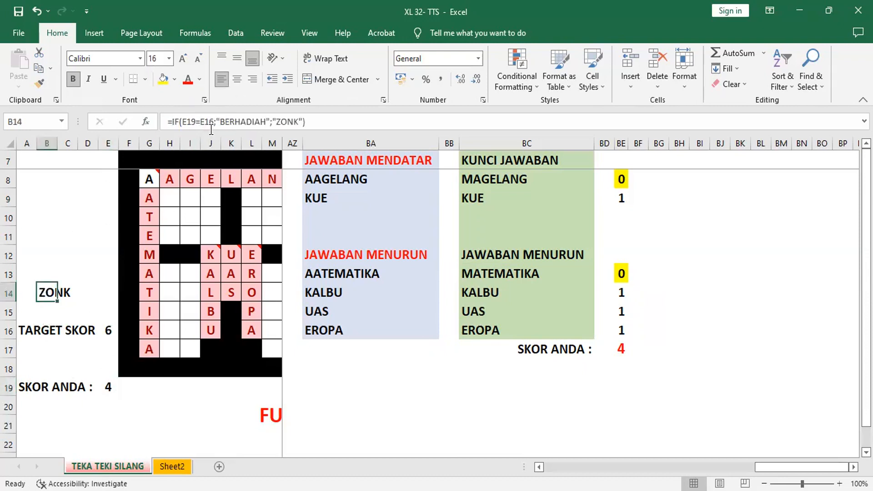
{"action": "left_click", "coordinate": [108, 331]}
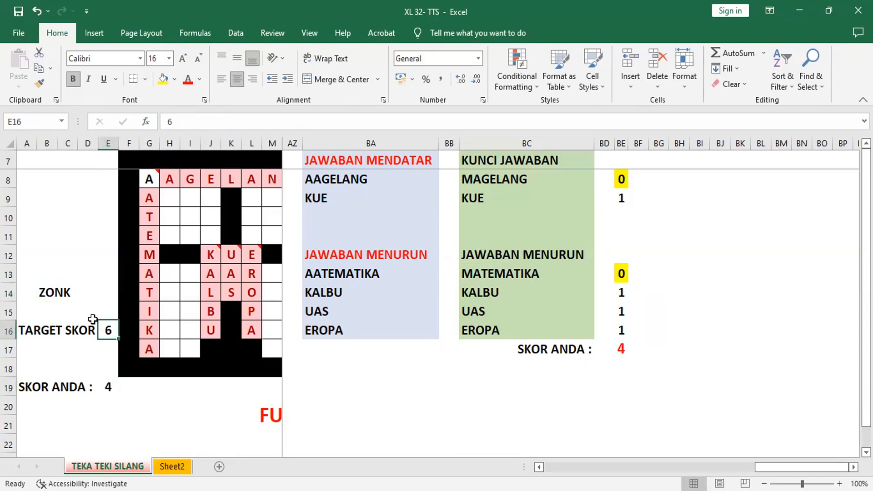
{"action": "left_click", "coordinate": [106, 387]}
{"action": "left_click", "coordinate": [47, 291]}
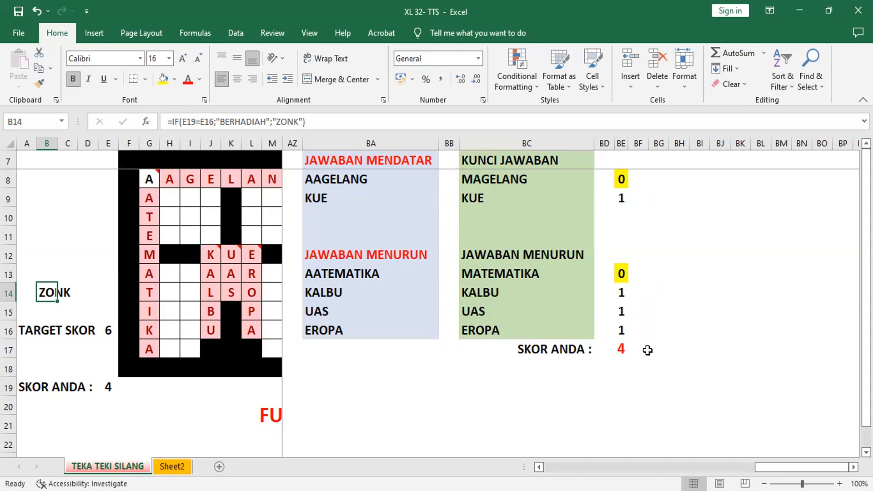
Enter the correct letter M in crossword cell G8.
{"action": "left_click", "coordinate": [151, 180]}
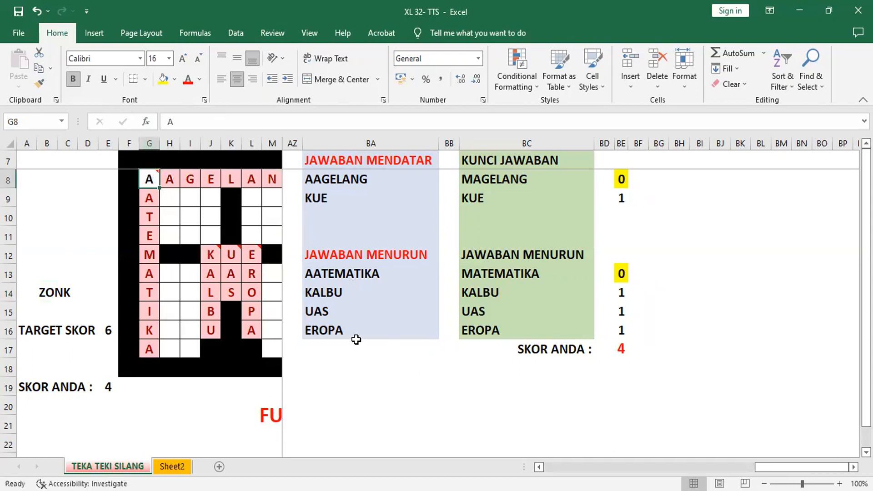
{"action": "type", "text": "M"}
{"action": "key", "text": "Return"}
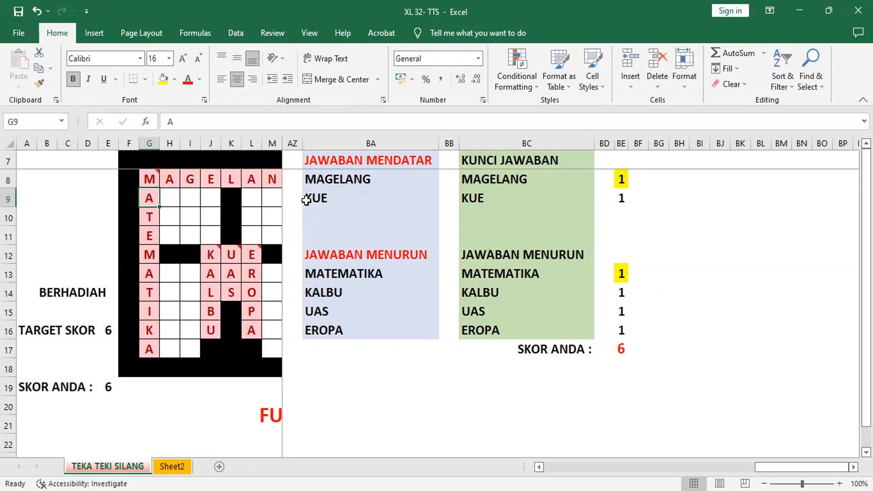
Unfreeze the worksheet panes and select the empty cell X16 beside the crossword.
{"action": "left_click", "coordinate": [294, 178]}
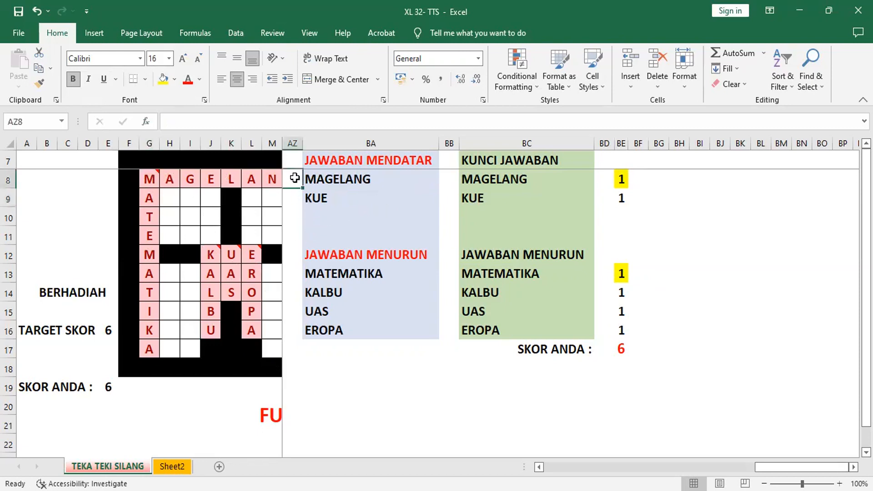
{"action": "left_click", "coordinate": [318, 32]}
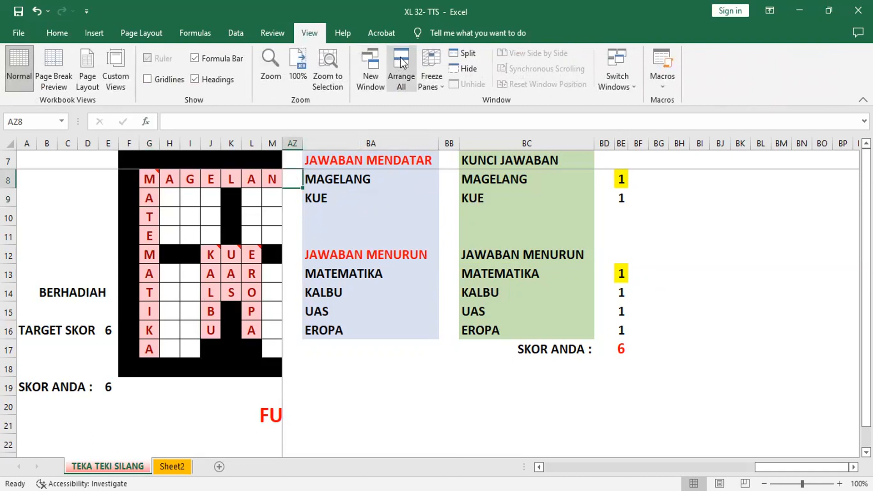
{"action": "left_click", "coordinate": [434, 64]}
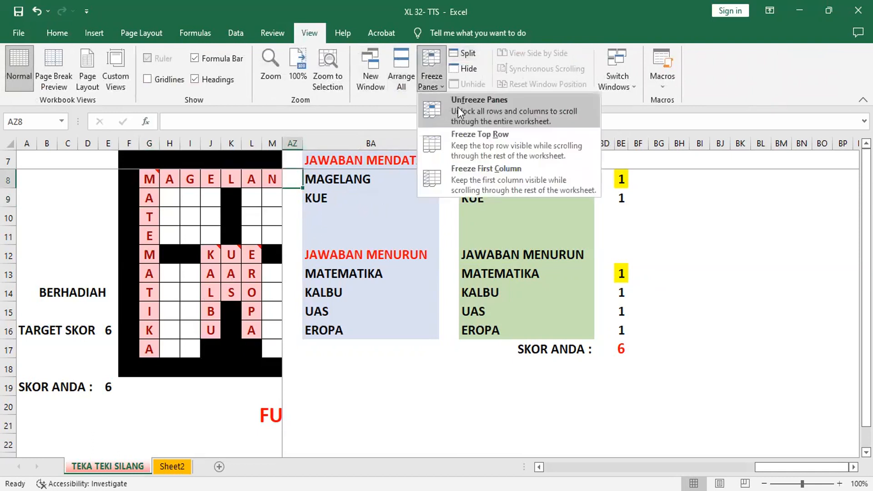
{"action": "left_click", "coordinate": [458, 107]}
{"action": "left_click", "coordinate": [415, 273]}
{"action": "left_click", "coordinate": [506, 327]}
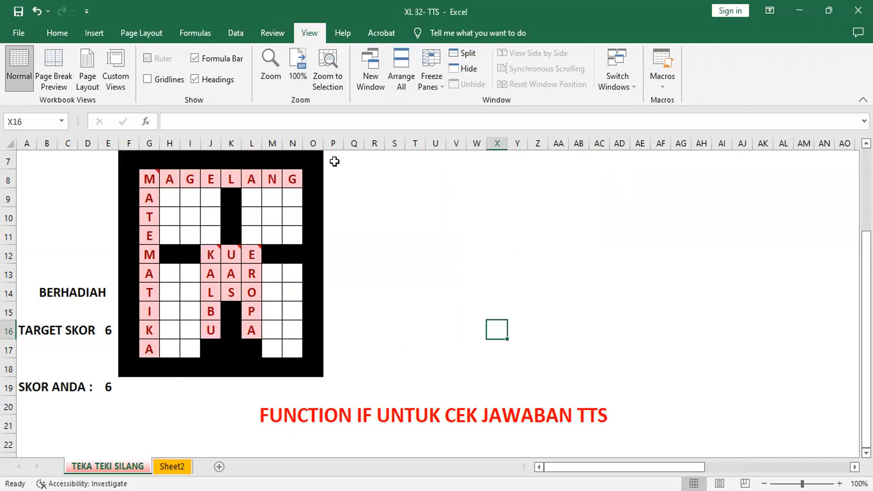
Replace the red title in B20 with MENELAAH FUNCTION, FITUR DAN VARIASINYA DALAM PEMBUATAN TTS.
{"action": "left_click", "coordinate": [316, 419]}
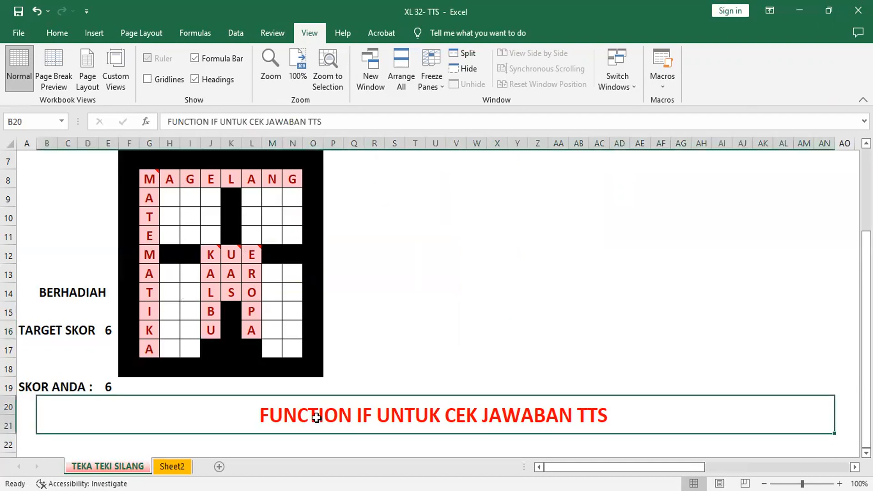
{"action": "type", "text": "MEN"}
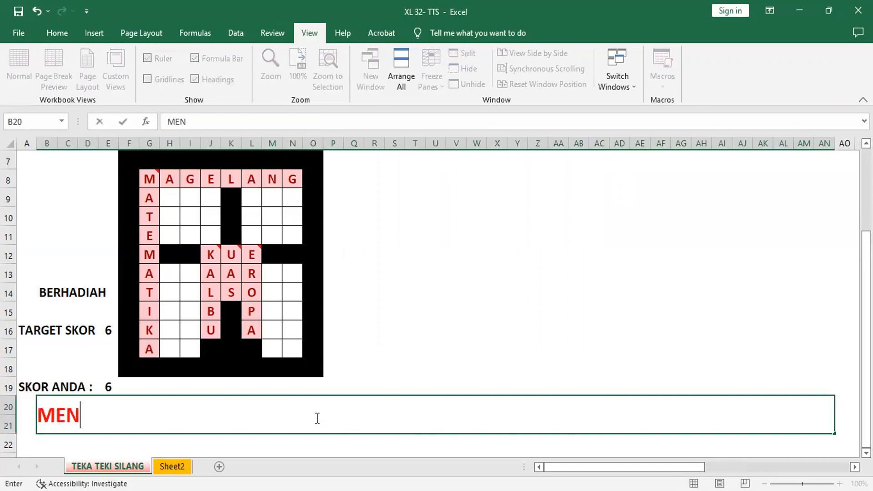
{"action": "type", "text": "ELAAH"}
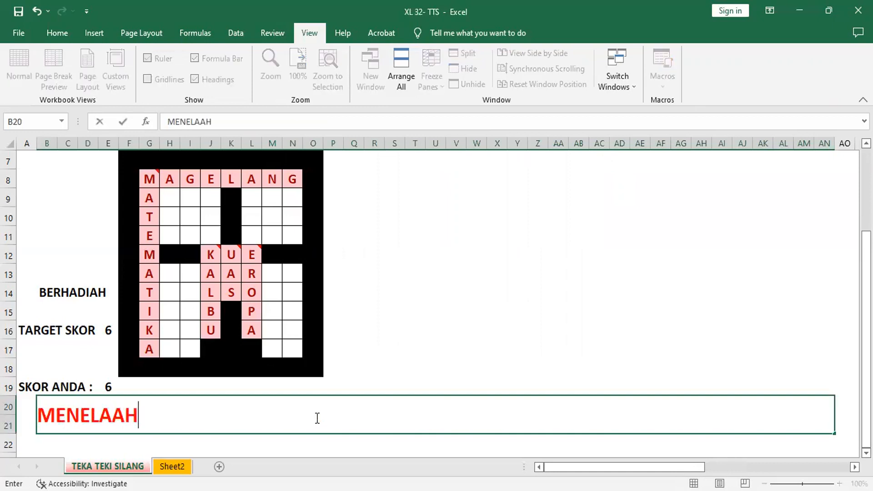
{"action": "type", "text": " FUNCTI"}
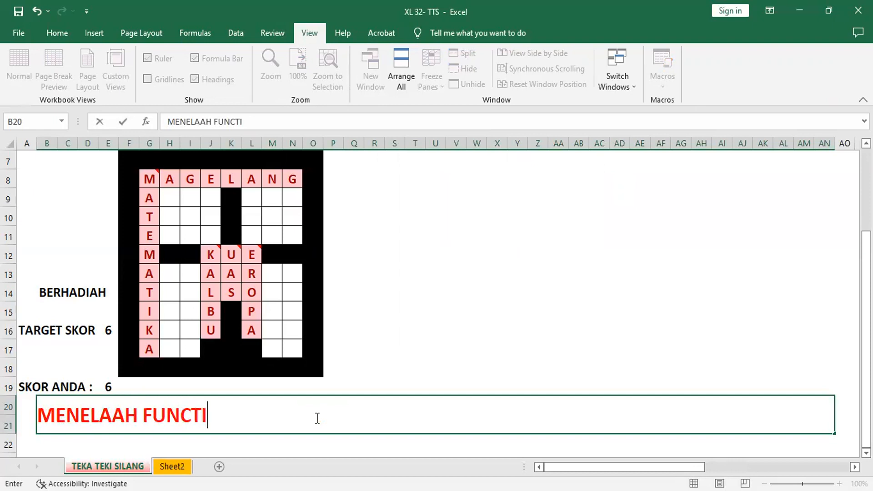
{"action": "type", "text": "ON, F"}
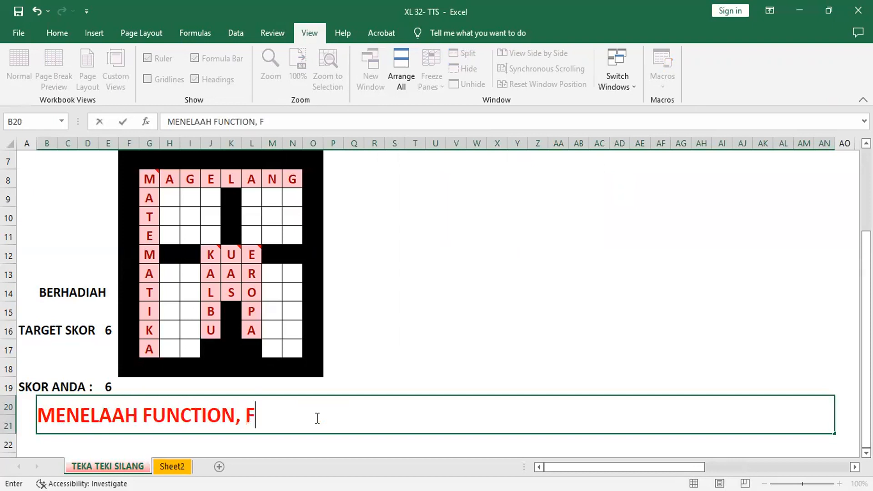
{"action": "type", "text": "ITUR DAN "}
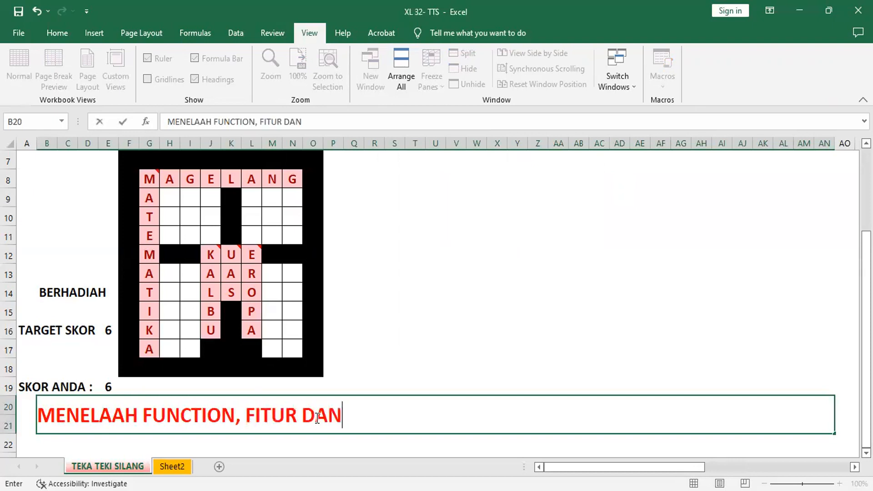
{"action": "type", "text": "VARIA"}
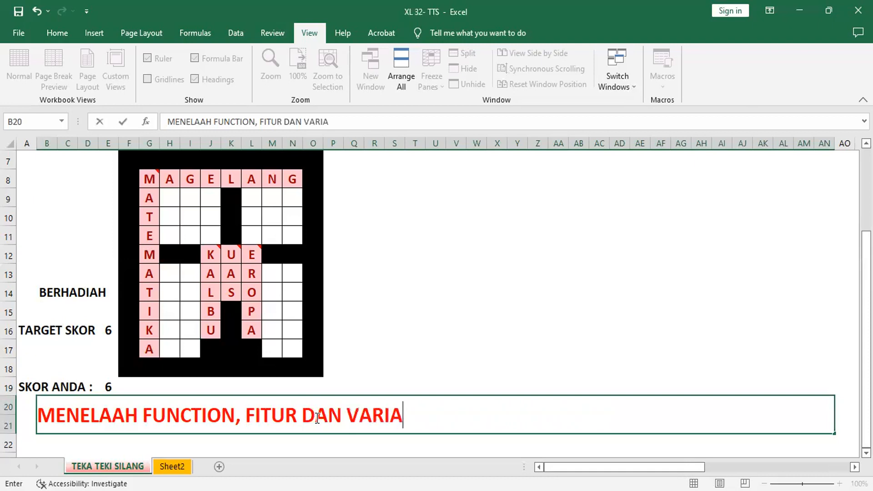
{"action": "type", "text": "SINYA "}
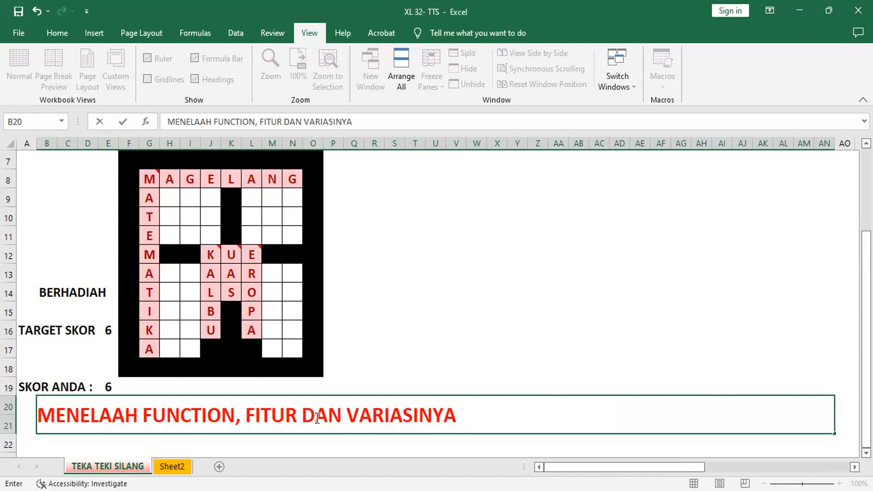
{"action": "type", "text": "DALAM "}
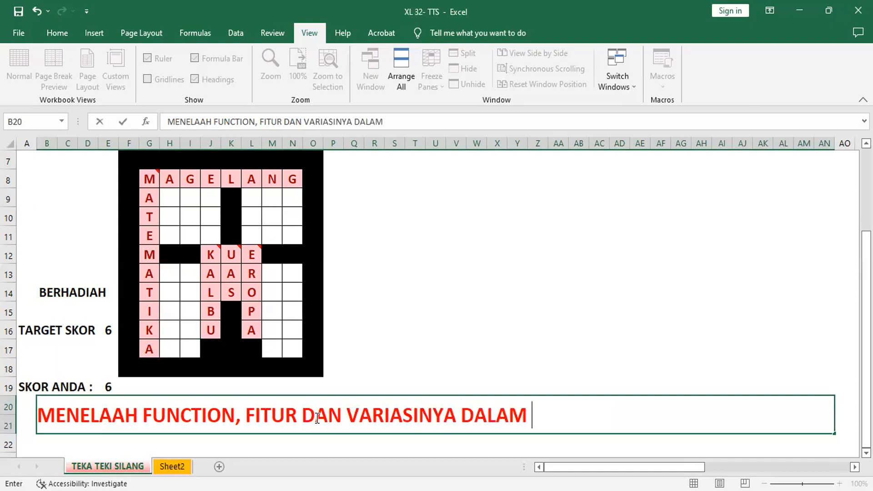
{"action": "type", "text": "PEMBUATA"}
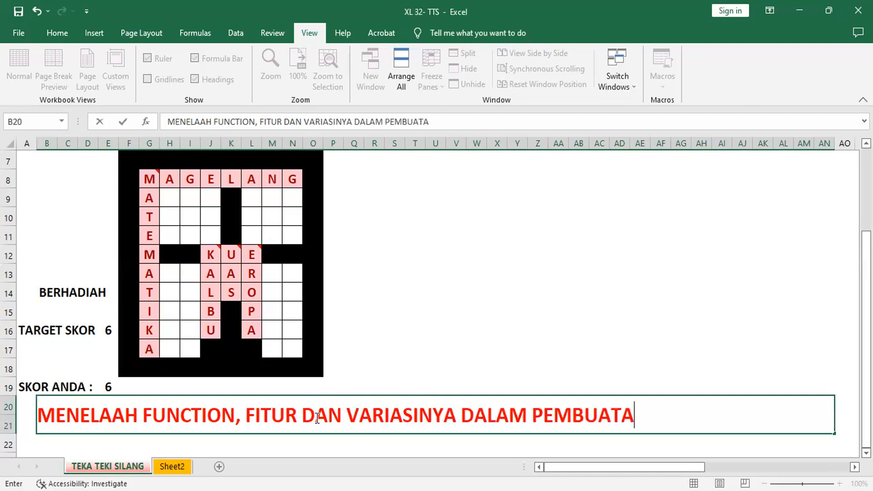
{"action": "type", "text": "N TTS"}
{"action": "key", "text": "Return"}
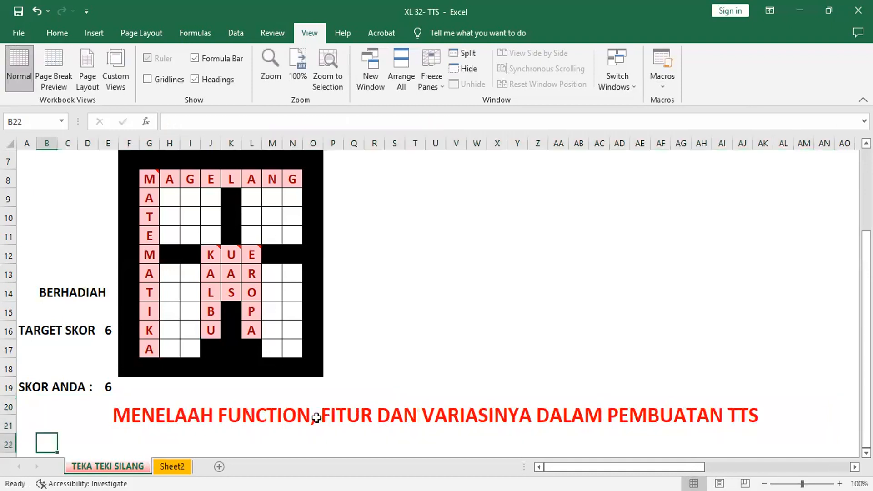
Fill a number series from 1 down column S starting at S8, keeping 1 to 6 and clearing the 7 in S14.
{"action": "left_click", "coordinate": [392, 175]}
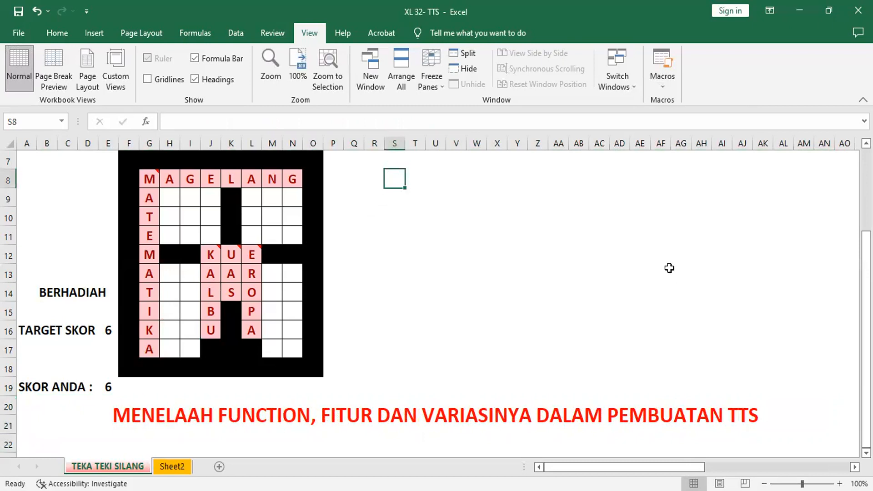
{"action": "type", "text": "1"}
{"action": "key", "text": "Return"}
{"action": "type", "text": "2"}
{"action": "key", "text": "Return"}
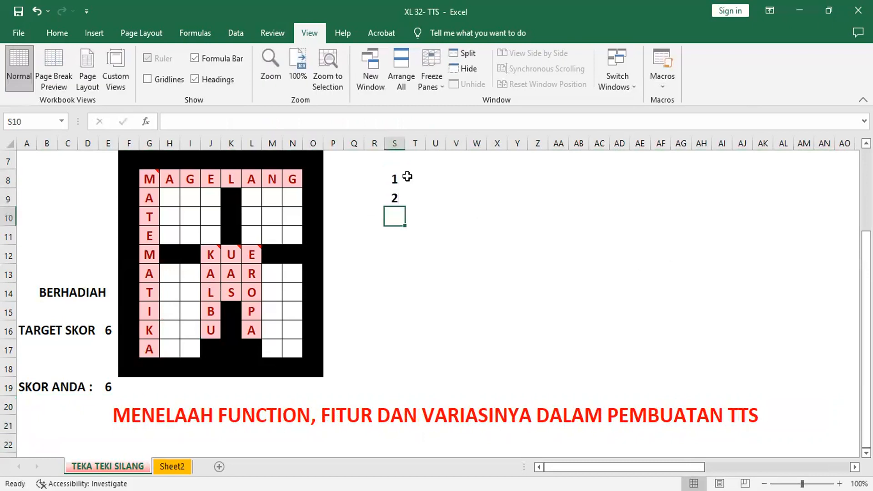
{"action": "left_click_drag", "start_coordinate": [394, 176], "coordinate": [406, 219]}
{"action": "left_click_drag", "start_coordinate": [405, 304], "coordinate": [404, 296]}
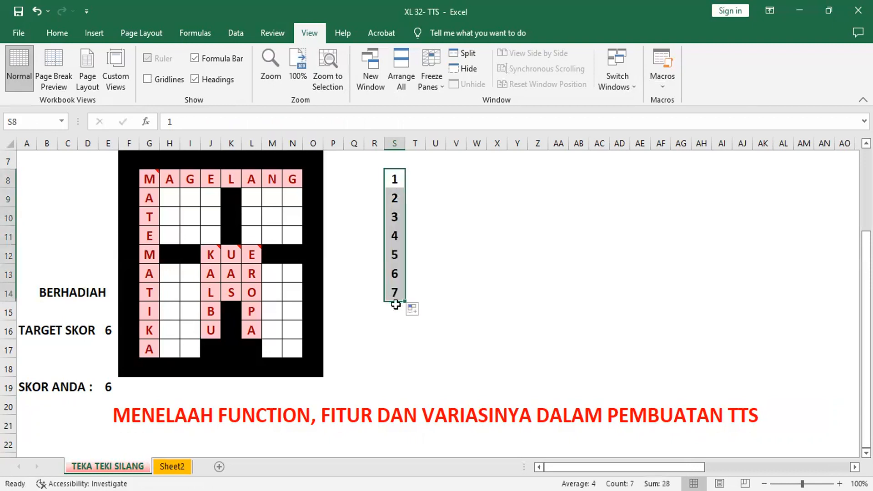
{"action": "left_click", "coordinate": [417, 179]}
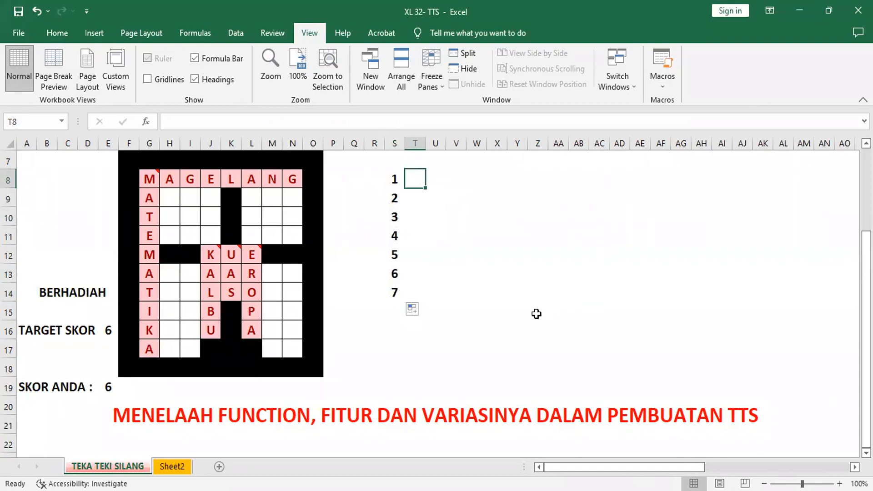
{"action": "left_click", "coordinate": [392, 295]}
{"action": "key", "text": "Delete"}
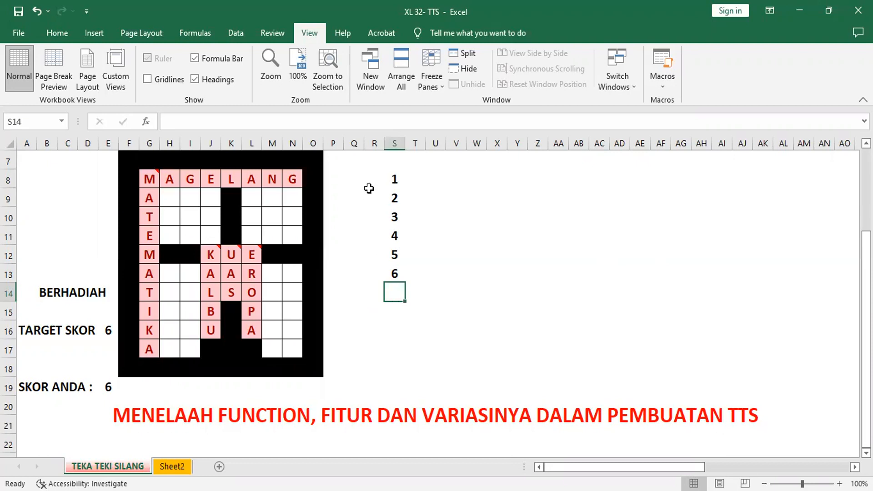
Enter INSERT COMMENT in T8 beside number 1 and left-align it.
{"action": "left_click", "coordinate": [417, 180]}
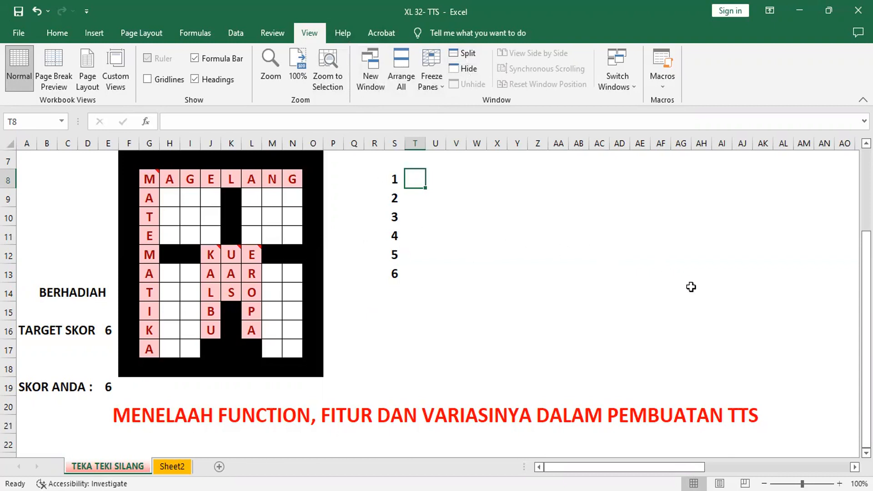
{"action": "type", "text": "INSER"}
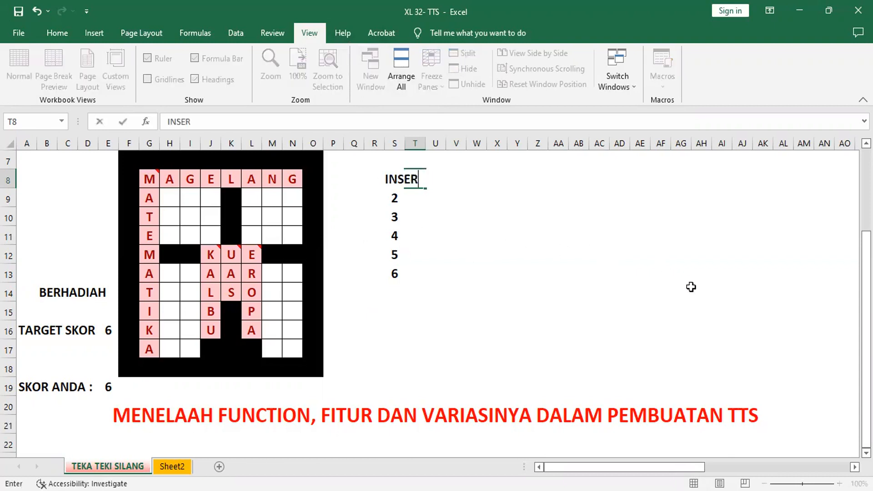
{"action": "type", "text": "T COMMENT"}
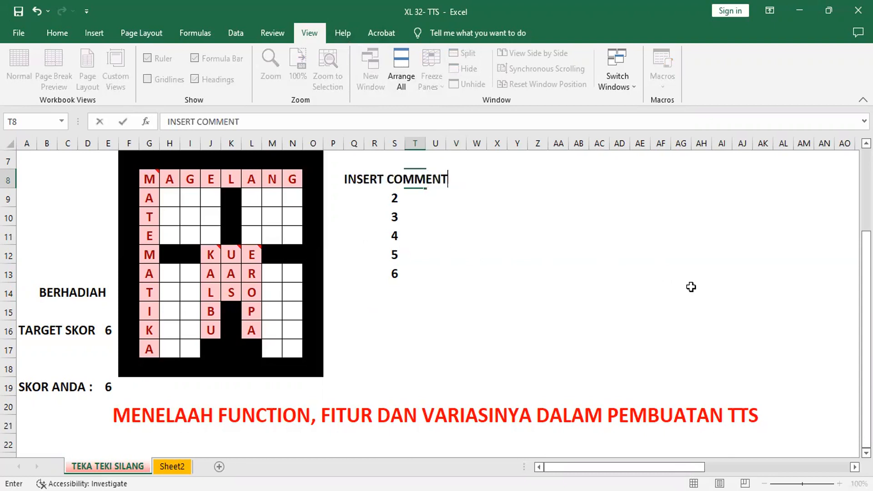
{"action": "key", "text": "Return"}
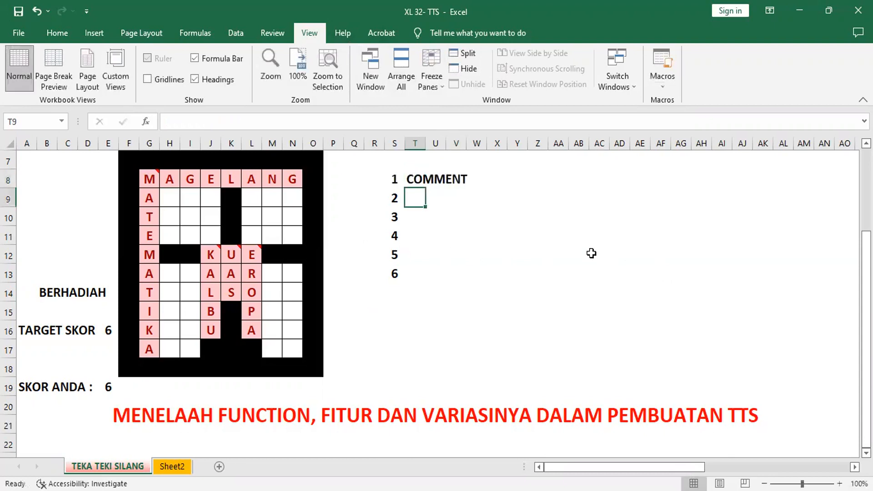
{"action": "left_click", "coordinate": [415, 178]}
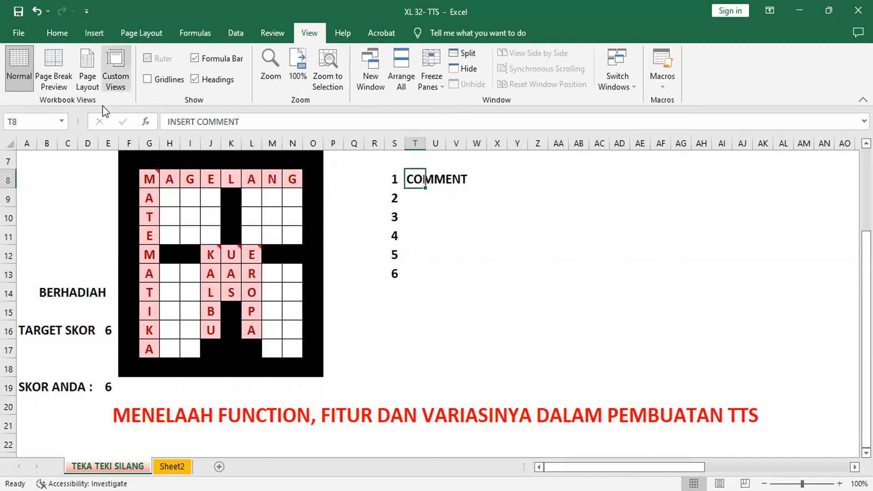
{"action": "left_click", "coordinate": [59, 35]}
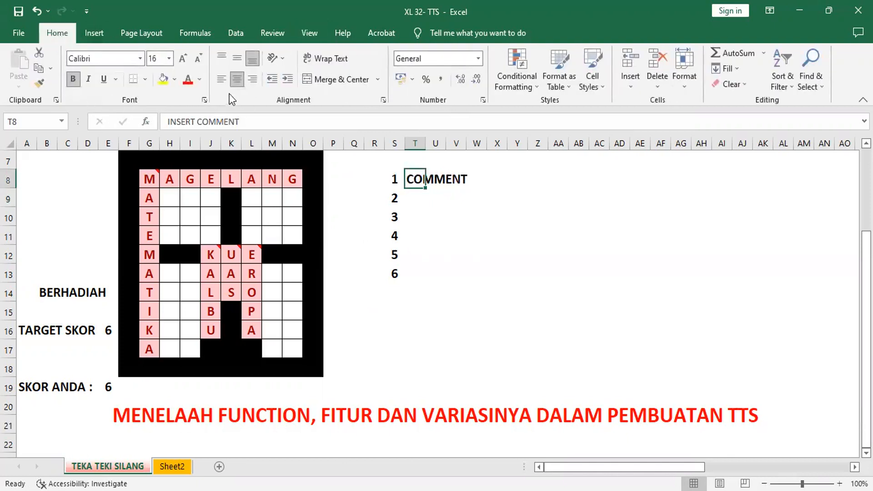
{"action": "left_click", "coordinate": [222, 81]}
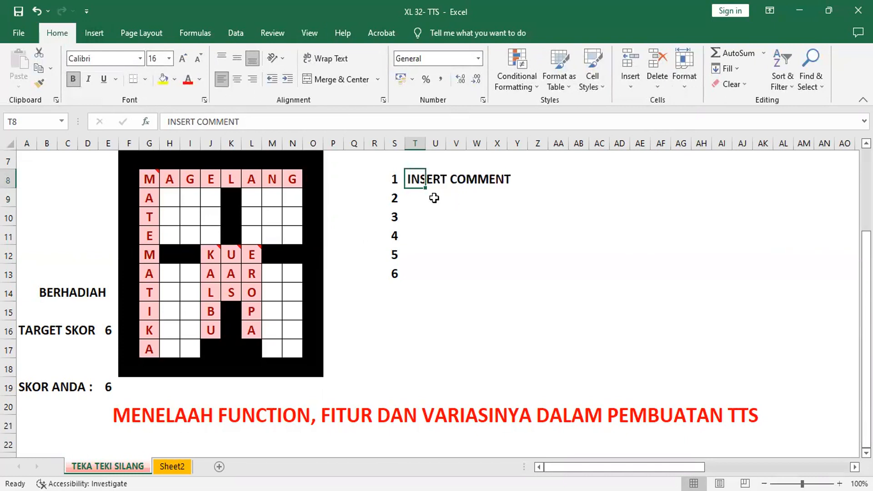
Copy the left-aligned formatting of T8 to cells T9:T12 with the Format Painter.
{"action": "left_click", "coordinate": [39, 83]}
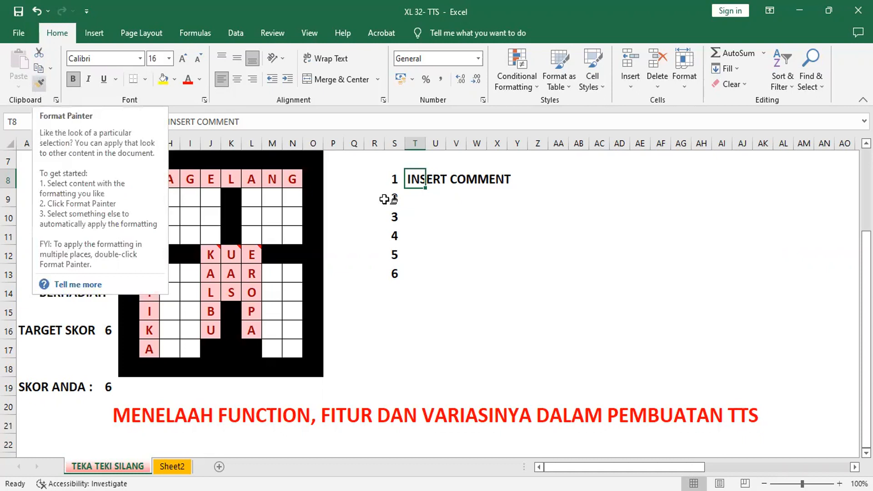
{"action": "left_click_drag", "start_coordinate": [415, 217], "coordinate": [416, 272]}
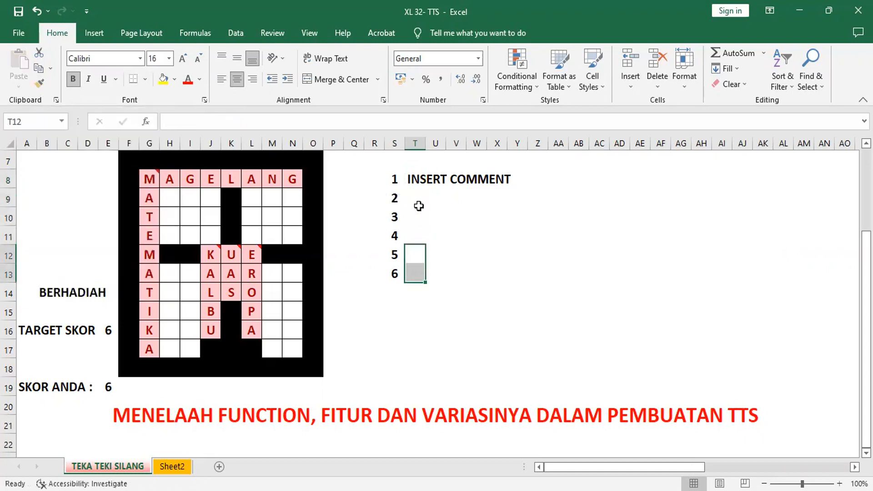
{"action": "left_click", "coordinate": [415, 179]}
{"action": "left_click", "coordinate": [39, 83]}
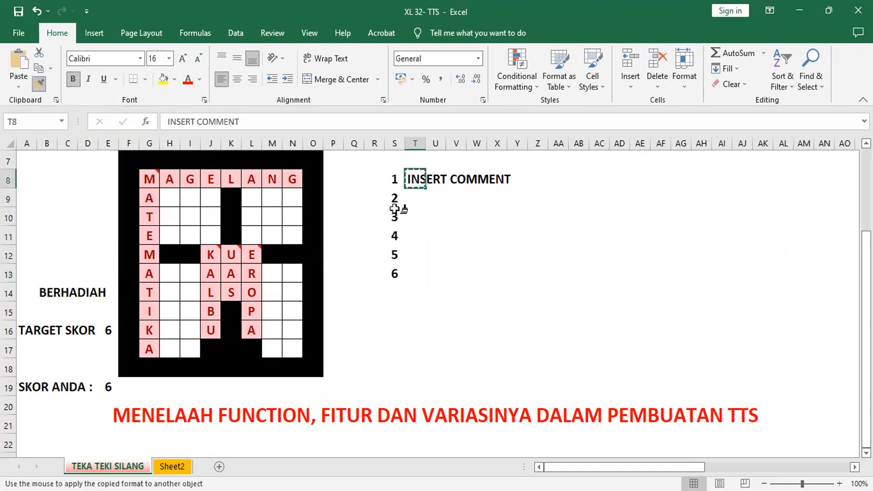
{"action": "left_click_drag", "start_coordinate": [415, 199], "coordinate": [416, 251]}
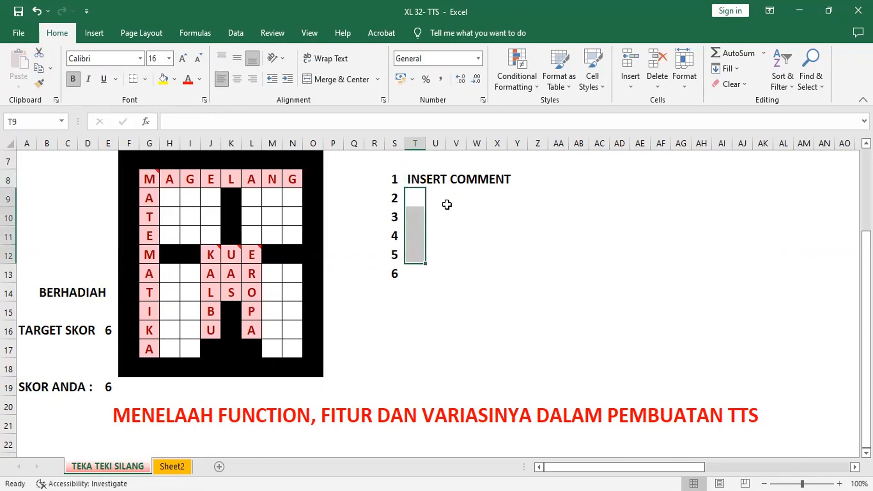
{"action": "left_click", "coordinate": [413, 198]}
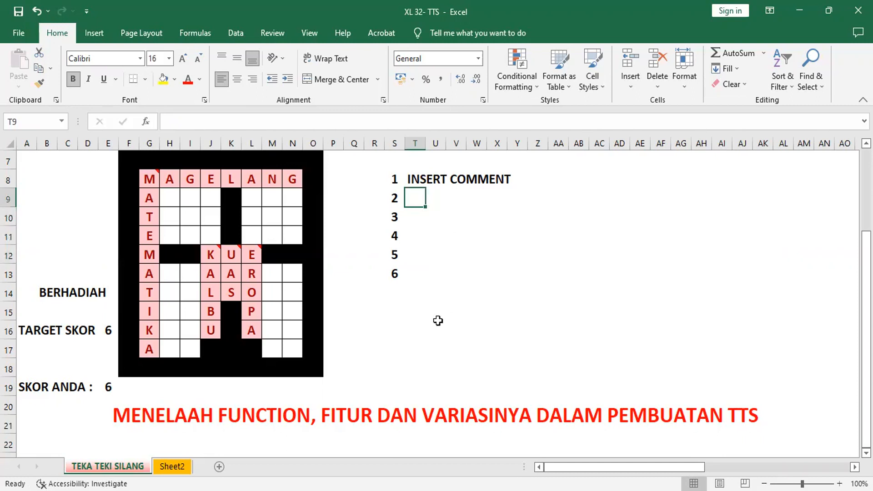
Add number 7 in S14 and enter FORMAT PAINTER beside it in T14.
{"action": "left_click", "coordinate": [392, 292]}
{"action": "type", "text": "7"}
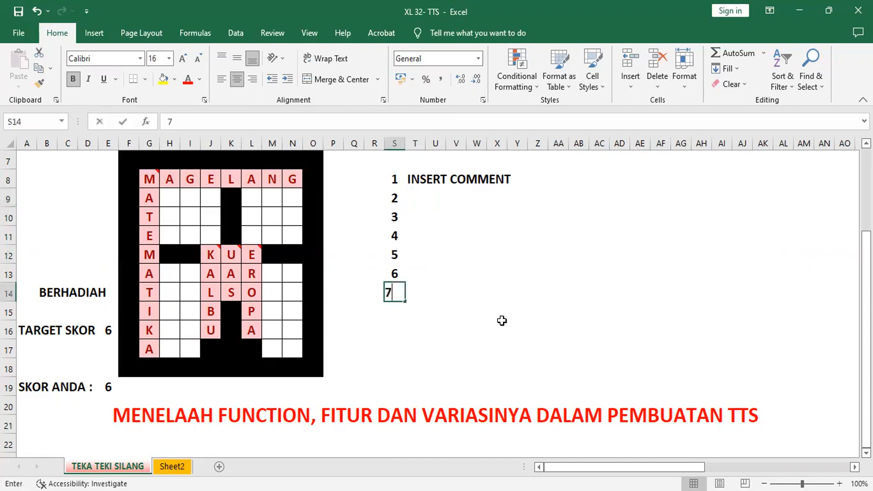
{"action": "key", "text": "Tab"}
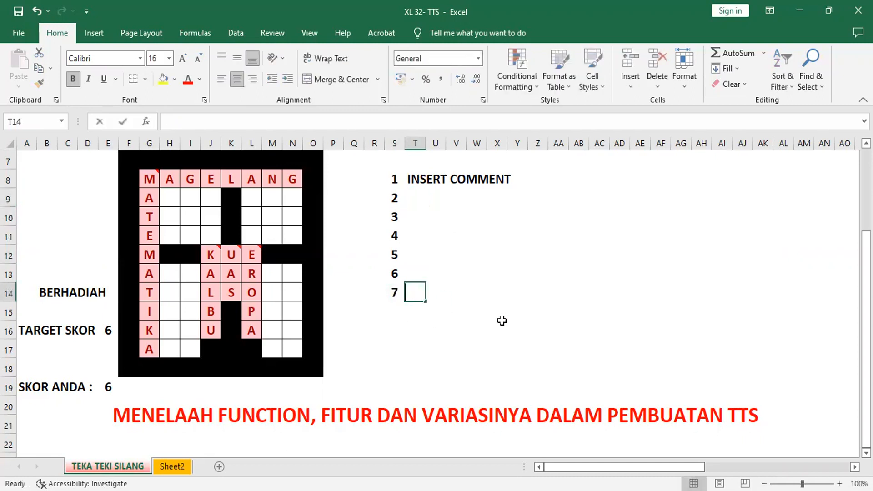
{"action": "type", "text": "FORMANT"}
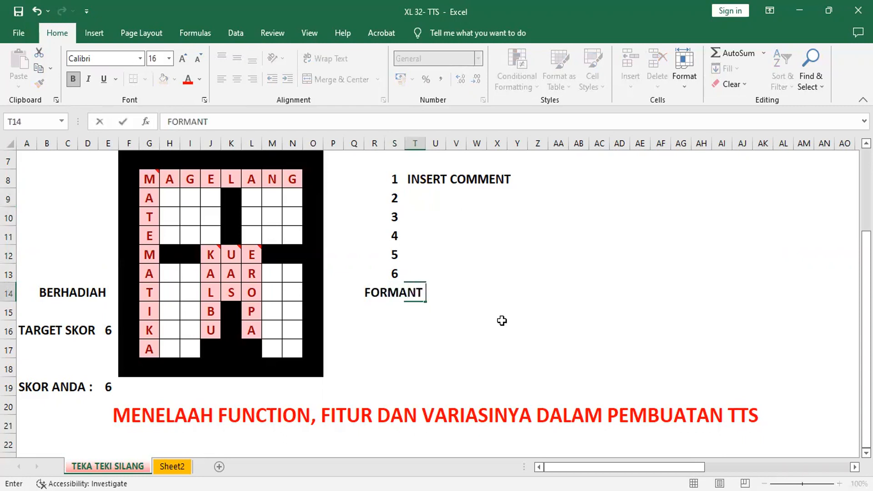
{"action": "key", "text": "BackSpace"}
{"action": "key", "text": "BackSpace"}
{"action": "key", "text": "BackSpace"}
{"action": "type", "text": "AT PAINTER"}
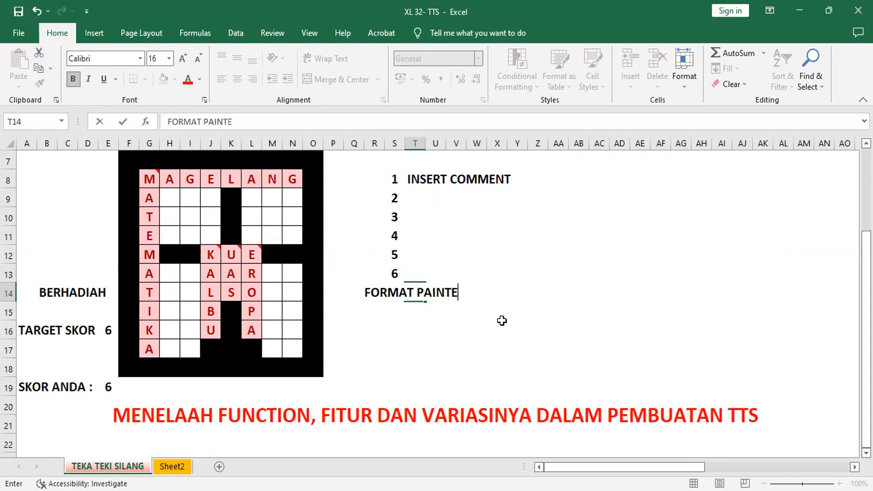
{"action": "key", "text": "Return"}
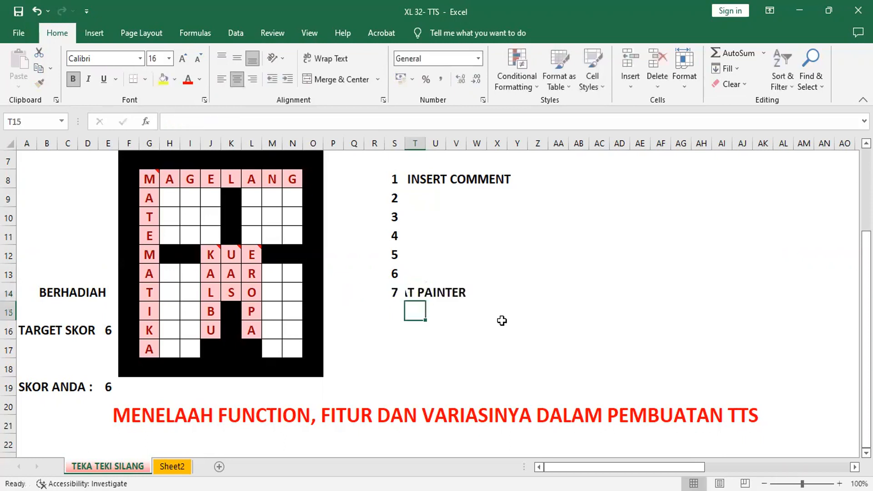
Copy the left-aligned formatting of T8 down column T to T19 with the Format Painter.
{"action": "left_click", "coordinate": [428, 177]}
{"action": "left_click", "coordinate": [414, 178]}
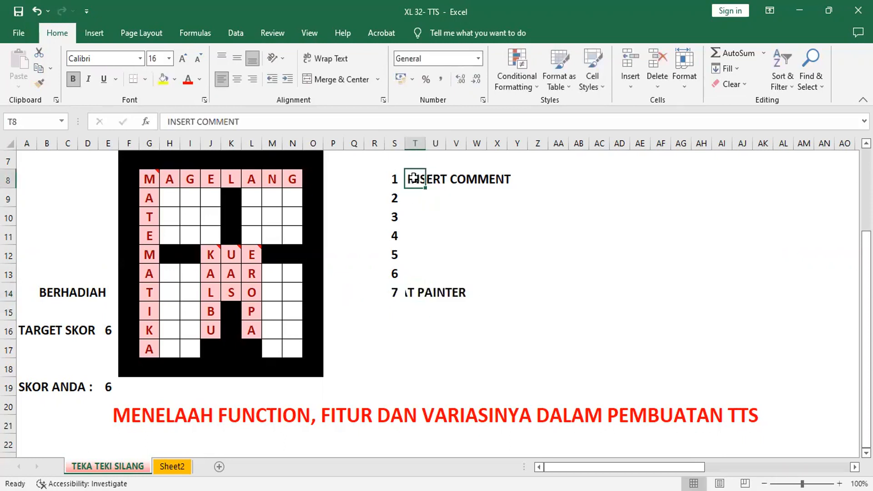
{"action": "left_click", "coordinate": [38, 83]}
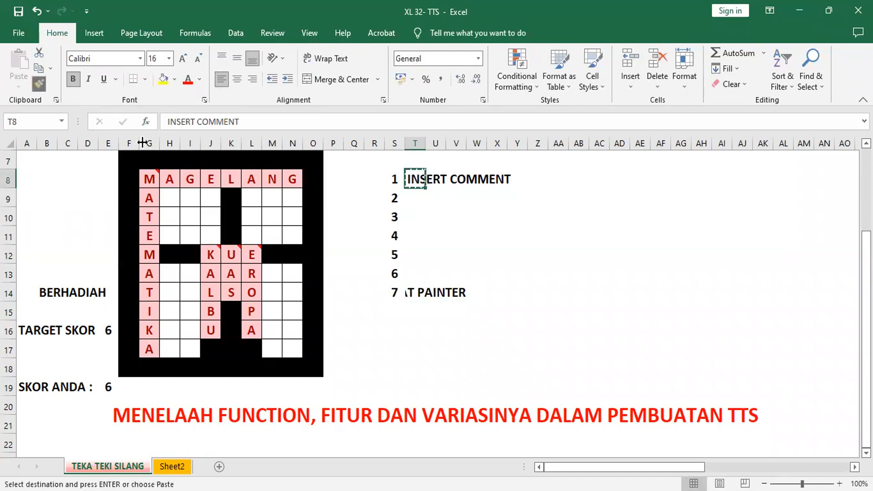
{"action": "left_click_drag", "start_coordinate": [411, 204], "coordinate": [415, 379]}
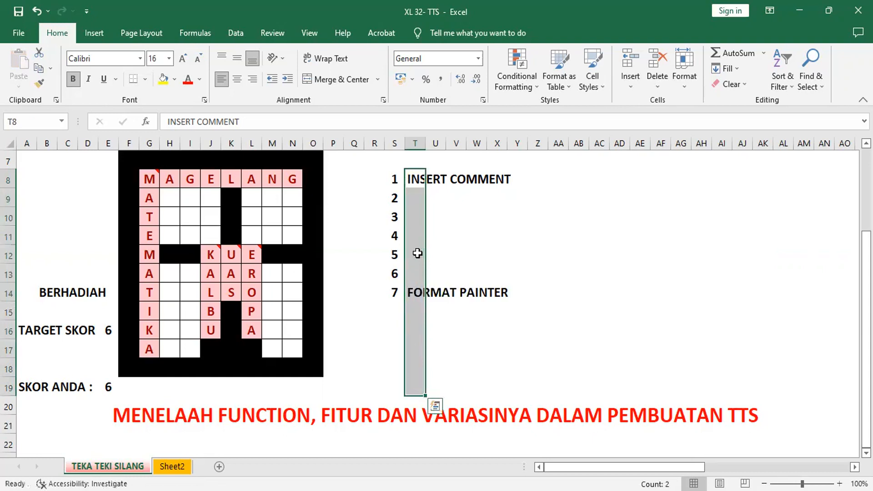
Add number 8 in S15 and enter CENTER DKK beside it in T15.
{"action": "left_click", "coordinate": [394, 311]}
{"action": "type", "text": "8"}
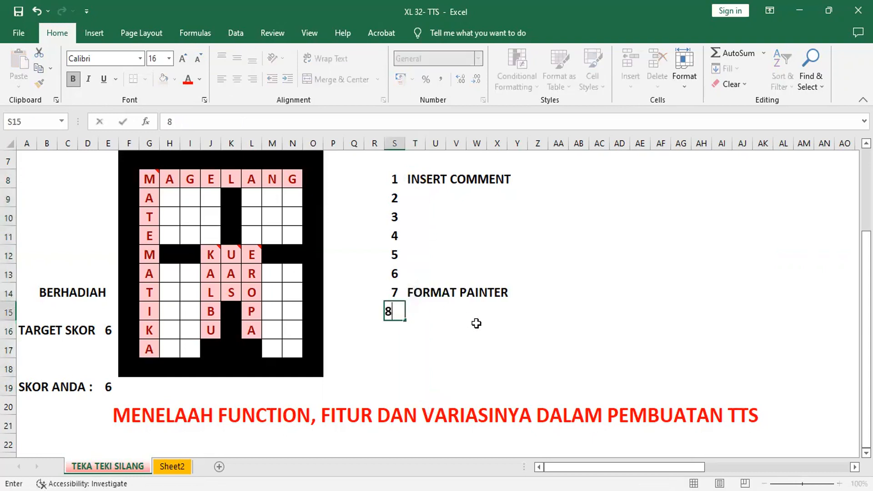
{"action": "key", "text": "Tab"}
{"action": "type", "text": "CE"}
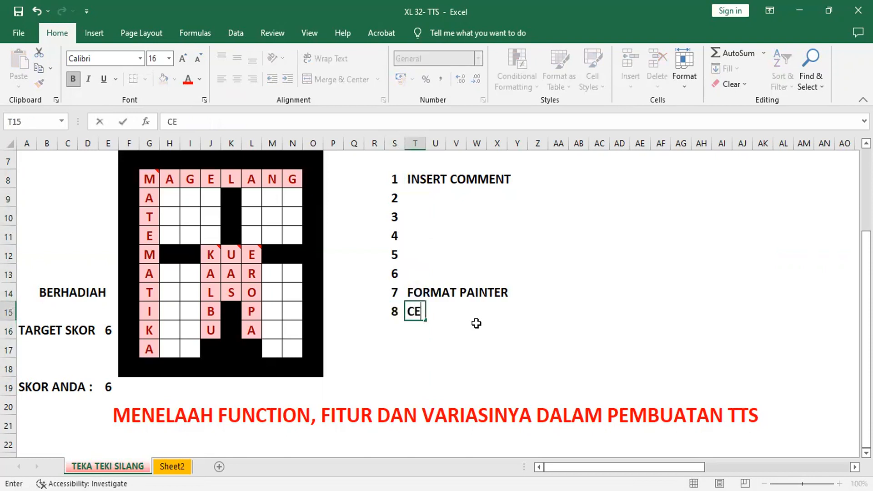
{"action": "type", "text": "NTER DKK"}
{"action": "key", "text": "Return"}
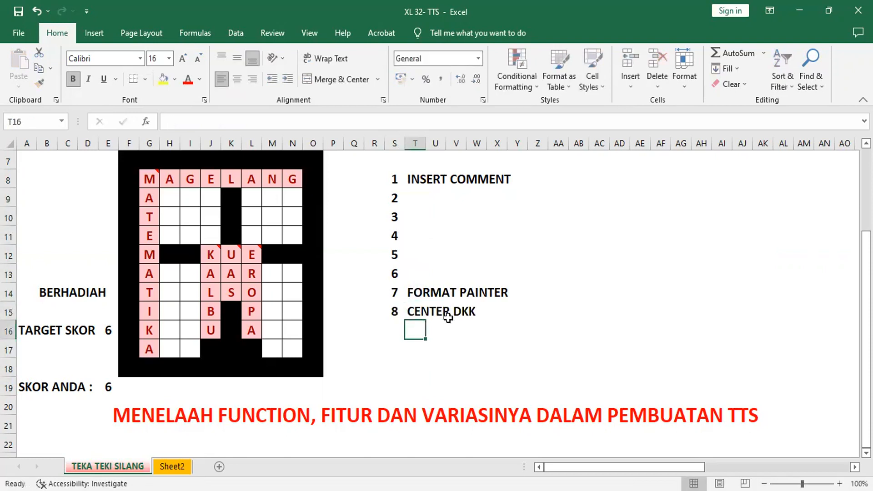
{"action": "left_click", "coordinate": [413, 311]}
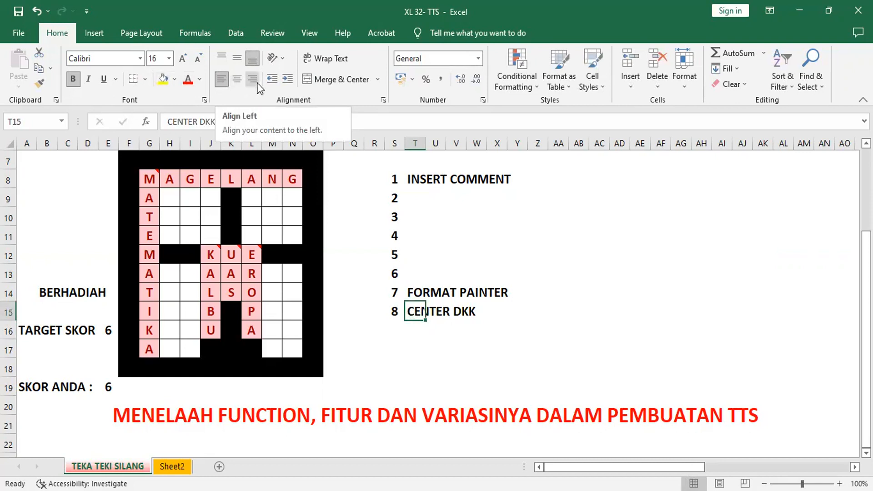
Enter CONTIONAL FORMATING in T9 beside number 2.
{"action": "left_click", "coordinate": [416, 198]}
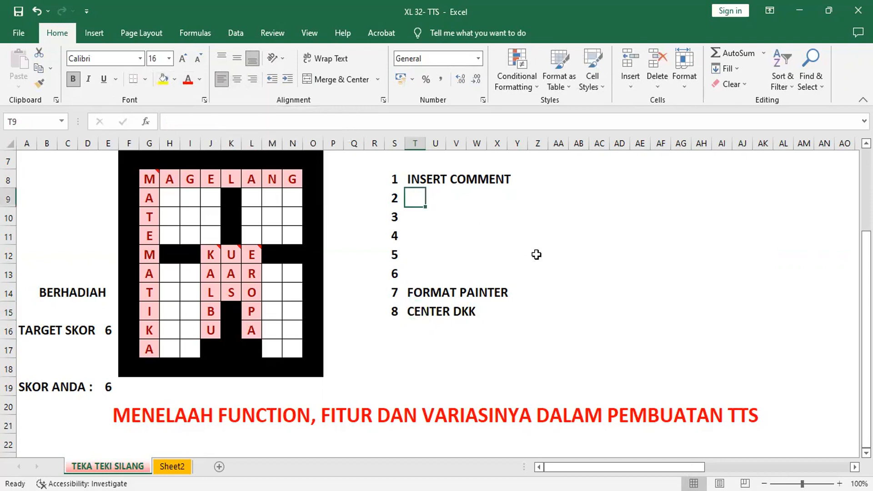
{"action": "type", "text": "CO"}
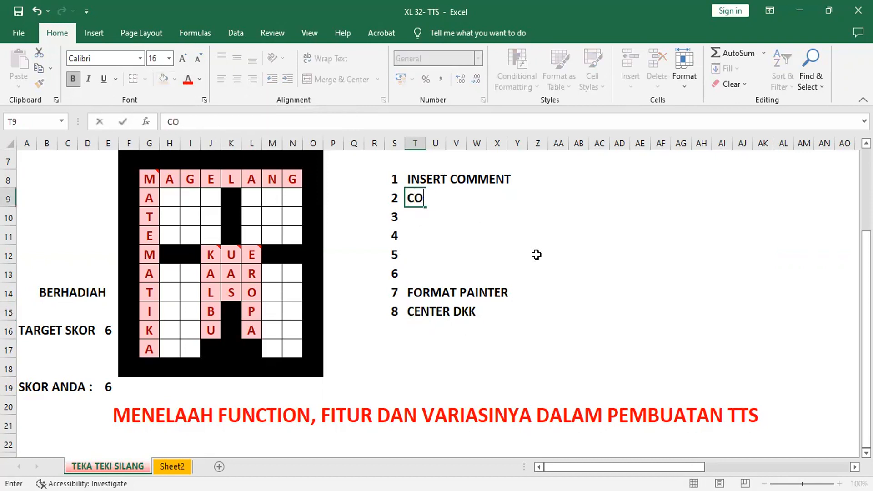
{"action": "type", "text": "NTIONA"}
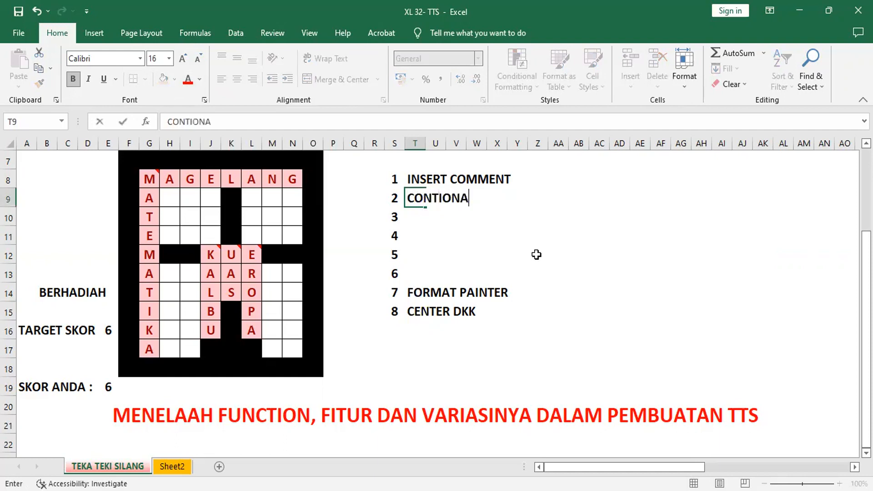
{"action": "type", "text": "L FORMATING"}
{"action": "key", "text": "Return"}
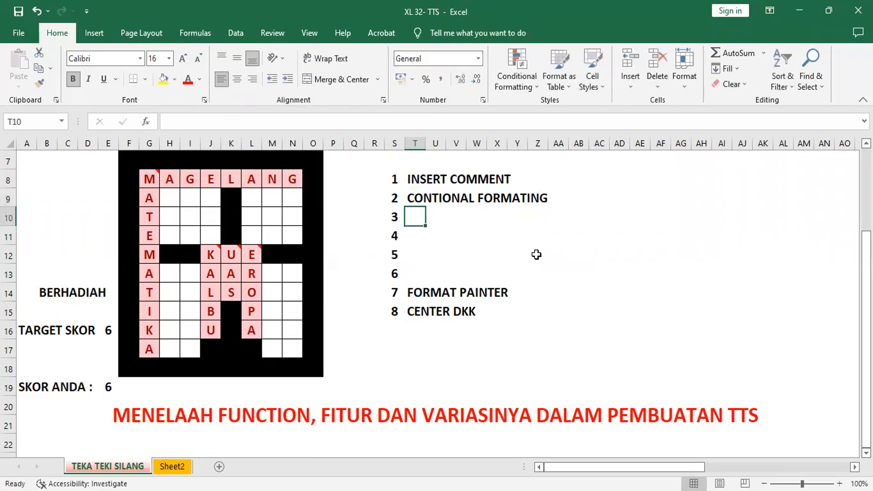
Enter VIEW : SPLIT; FREEZE in T10 beside number 3.
{"action": "type", "text": "V"}
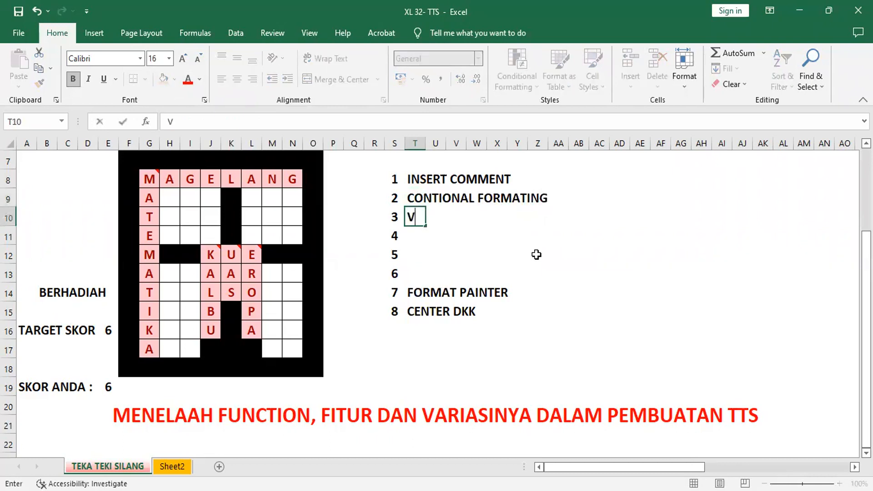
{"action": "type", "text": "IEW : SPIT"}
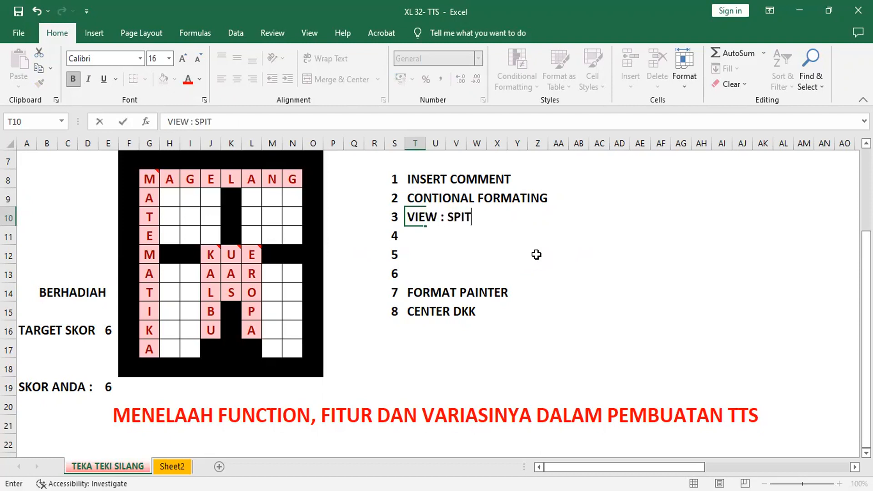
{"action": "key", "text": "BackSpace"}
{"action": "type", "text": "LIT; FREEZE"}
{"action": "key", "text": "Return"}
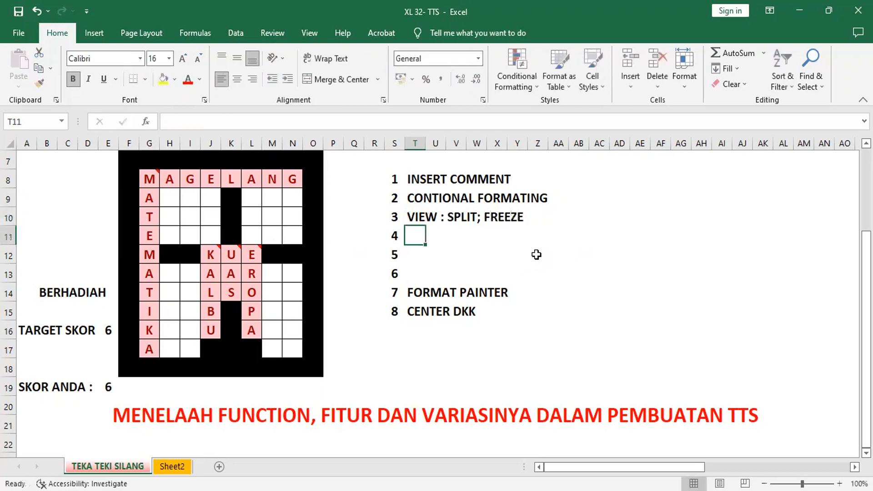
Enter PROTECT >< UNPROTECT in T11 beside number 4.
{"action": "type", "text": "PROTECT"}
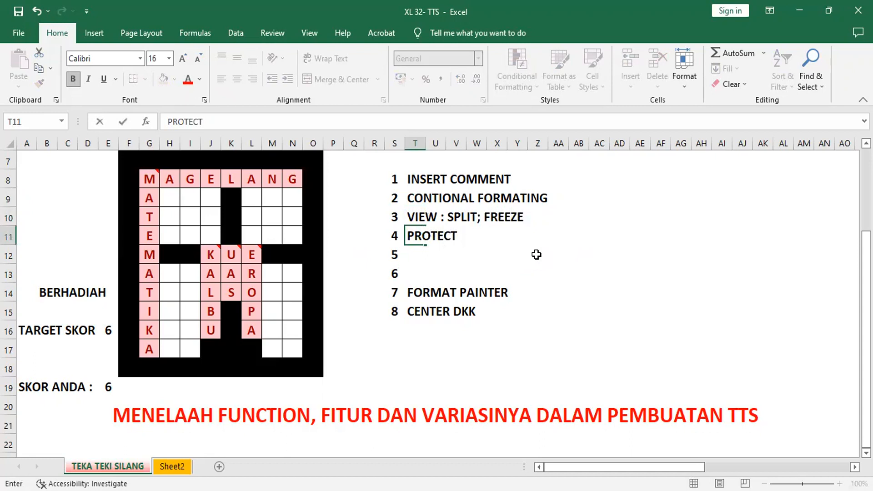
{"action": "type", "text": " >< UNP"}
{"action": "type", "text": "ROTE"}
{"action": "type", "text": "CT"}
{"action": "key", "text": "Return"}
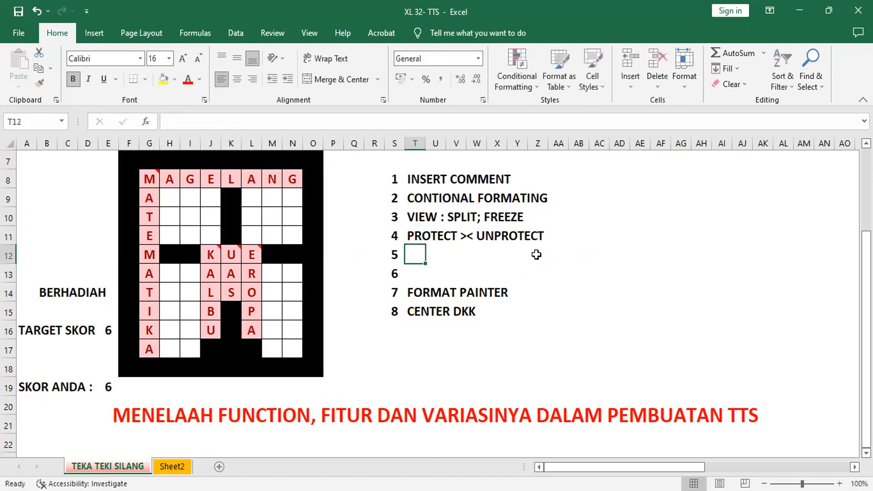
Write SIMBOL PENGHUBUNG SEL YANG BERSIFAT TEXT : & in T12 beside number 5.
{"action": "type", "text": "SIMB"}
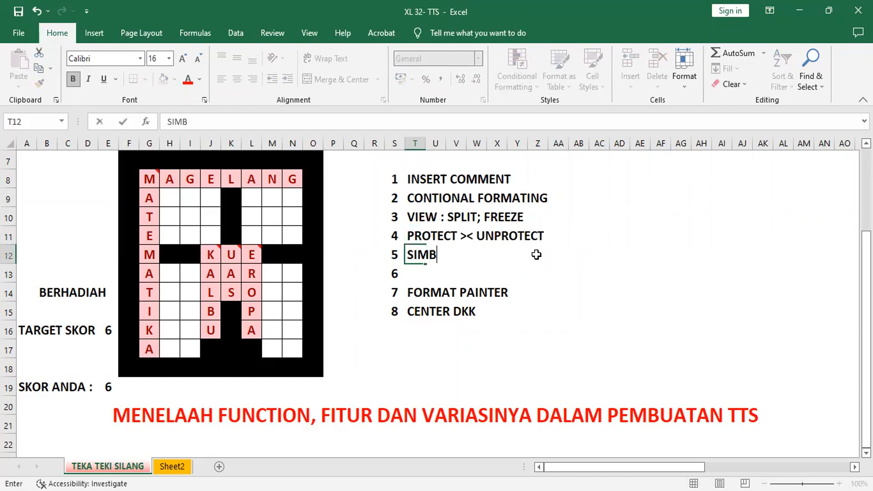
{"action": "type", "text": "OL PEN"}
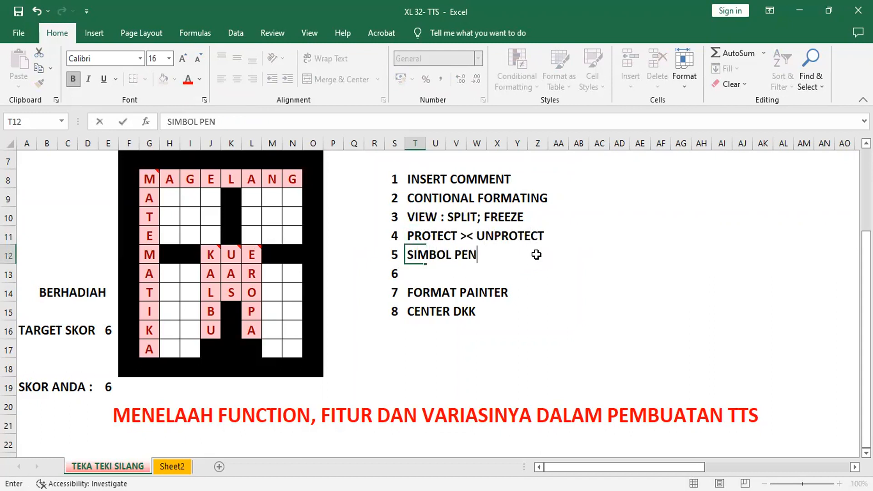
{"action": "type", "text": "GHUBUNG"}
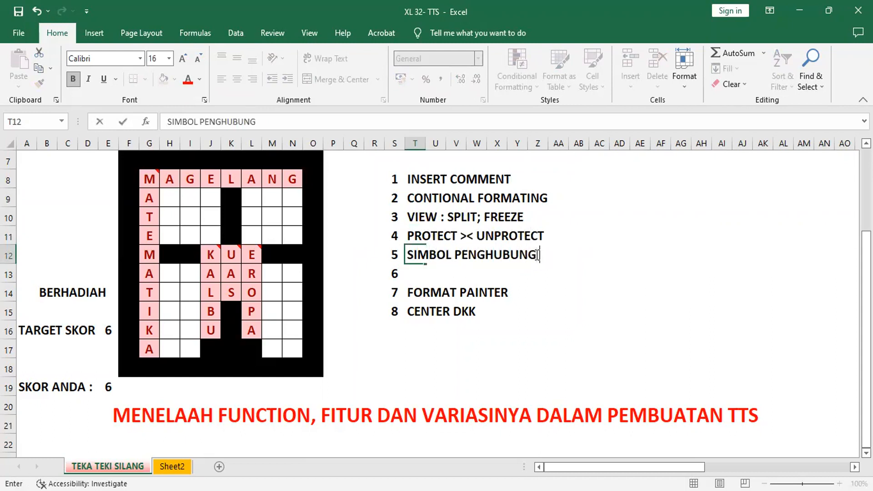
{"action": "type", "text": " SEL YAN"}
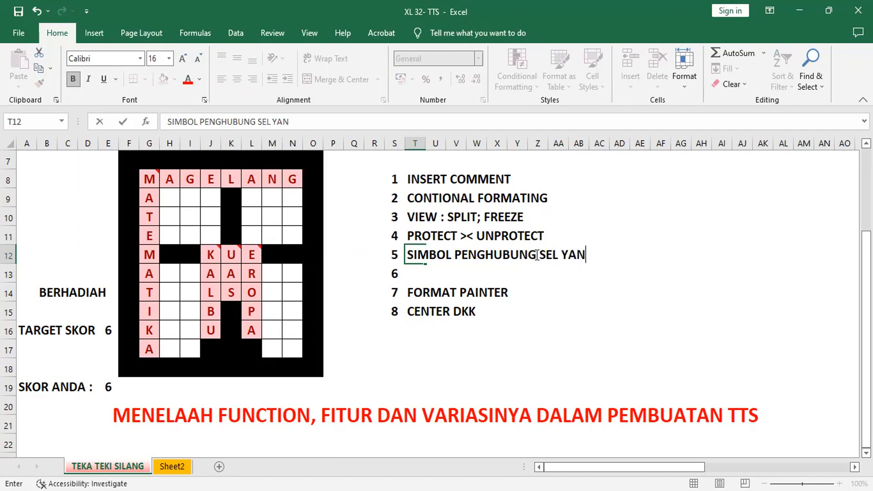
{"action": "type", "text": "G BERSIFAT "}
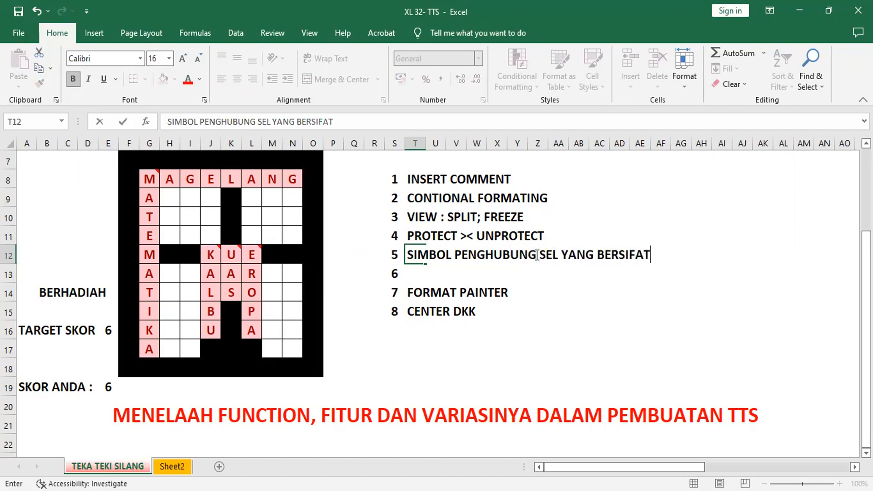
{"action": "type", "text": "TEXT : &"}
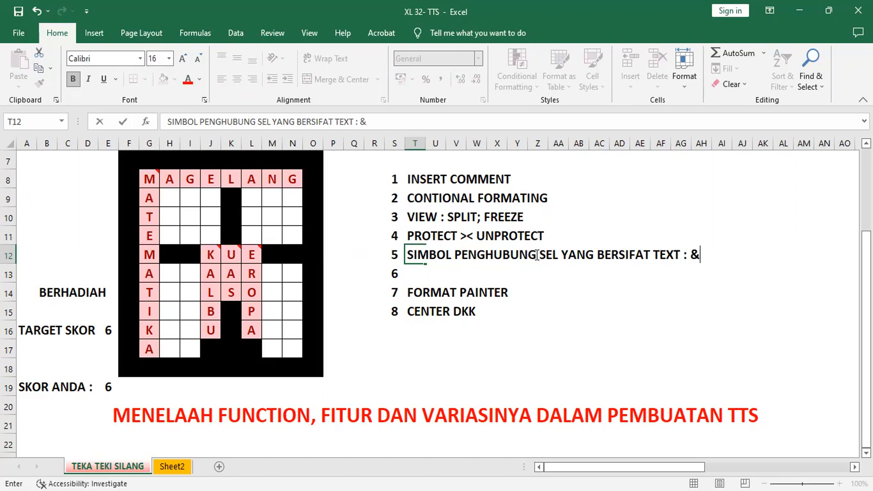
Color only the & character in T12 red and finish editing the cell.
{"action": "double_click", "coordinate": [699, 254]}
{"action": "left_click", "coordinate": [192, 79]}
{"action": "left_click", "coordinate": [423, 274]}
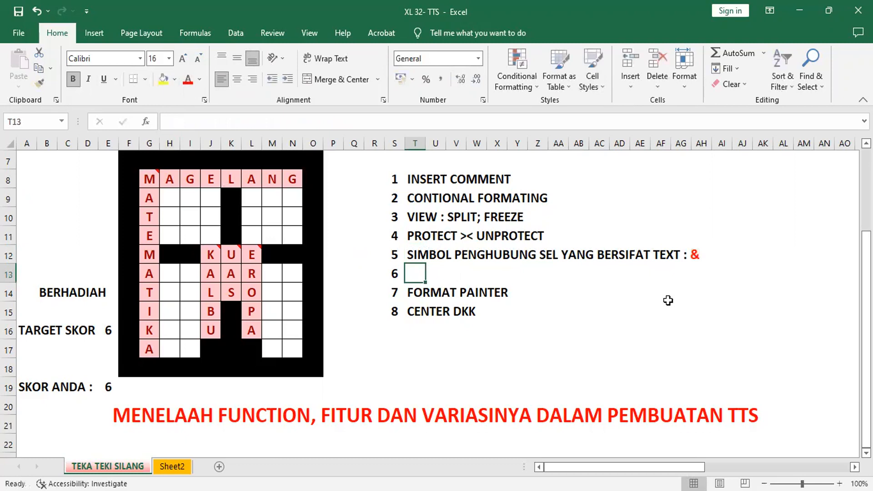
Enter RUMUS IF SEDERHANA in T13 beside number 6 and save the workbook.
{"action": "type", "text": "RUMUS IF"}
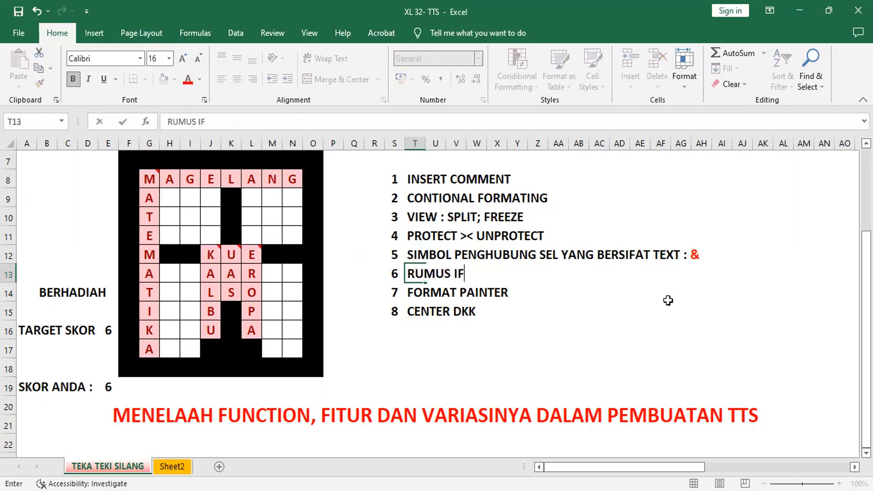
{"action": "type", "text": " SEDERHANA"}
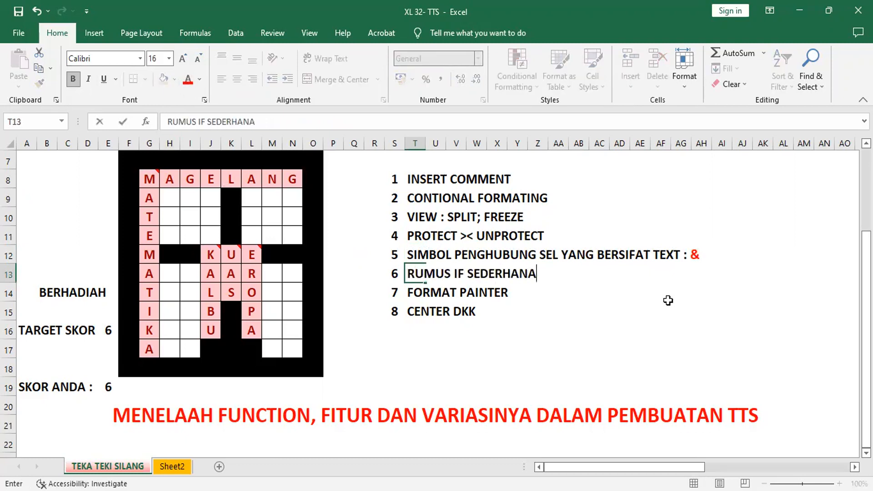
{"action": "key", "text": "Return"}
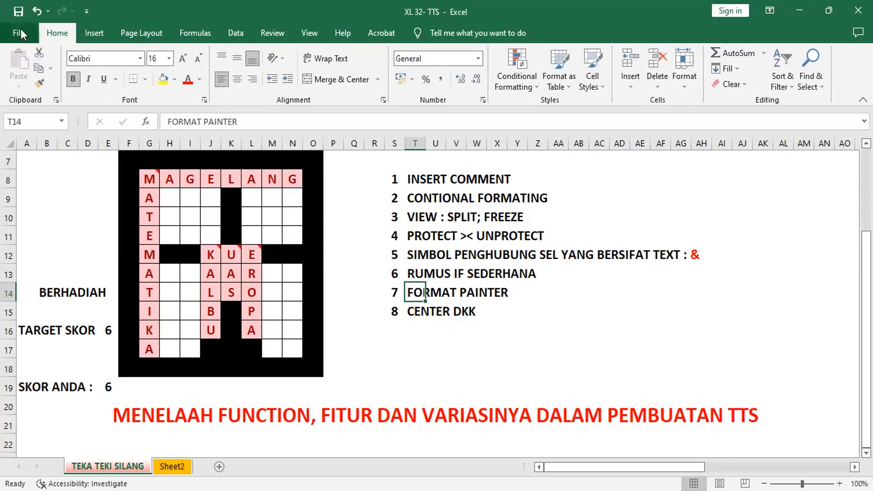
{"action": "left_click", "coordinate": [17, 14]}
Protect the sheet without a password, allowing only unlocked cells to be selected, and test it by selecting crossword cell K14.
{"action": "left_click", "coordinate": [279, 33]}
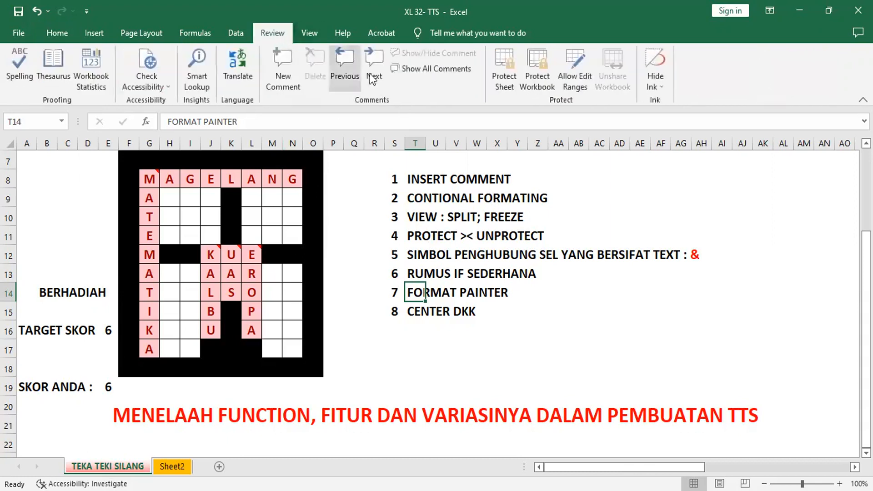
{"action": "left_click", "coordinate": [512, 73]}
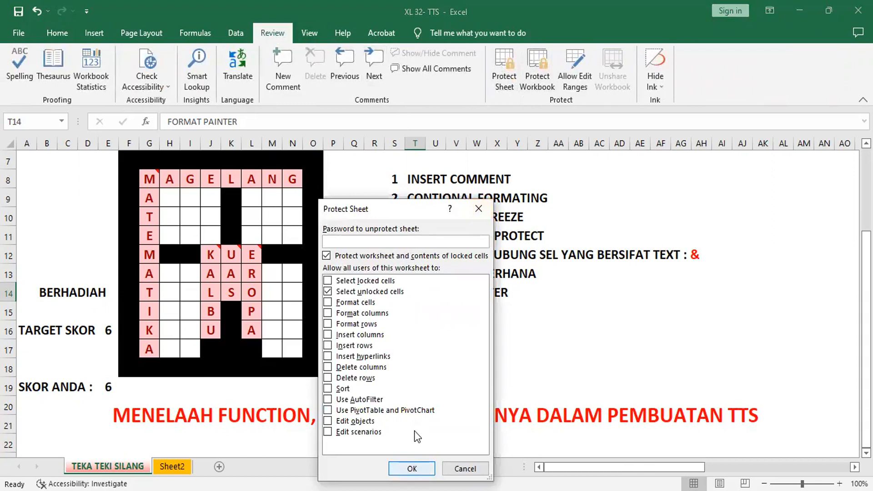
{"action": "key", "text": "Return"}
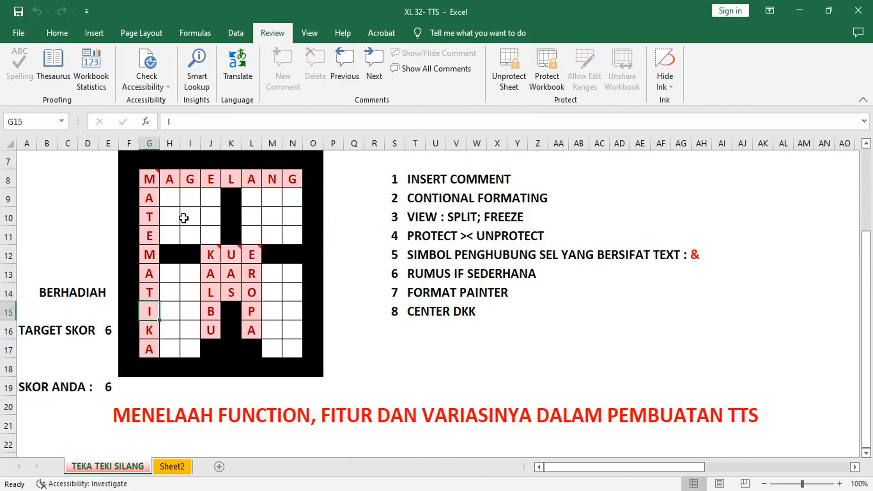
{"action": "left_click", "coordinate": [224, 292]}
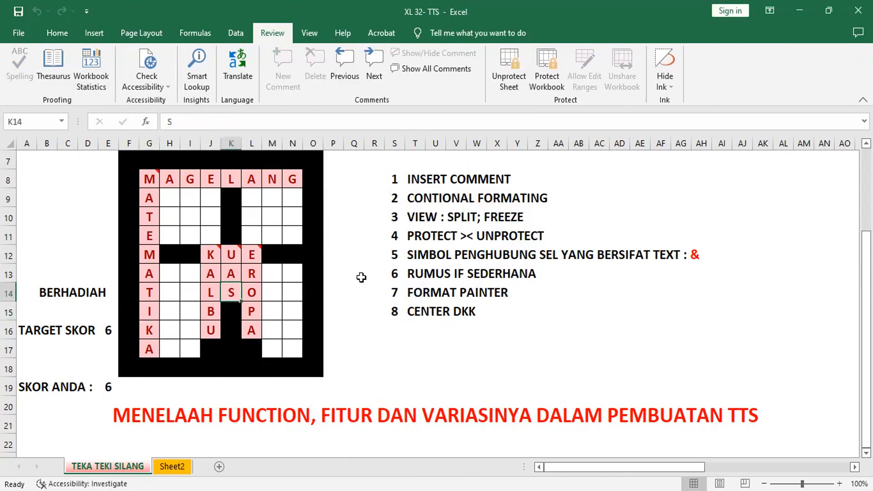